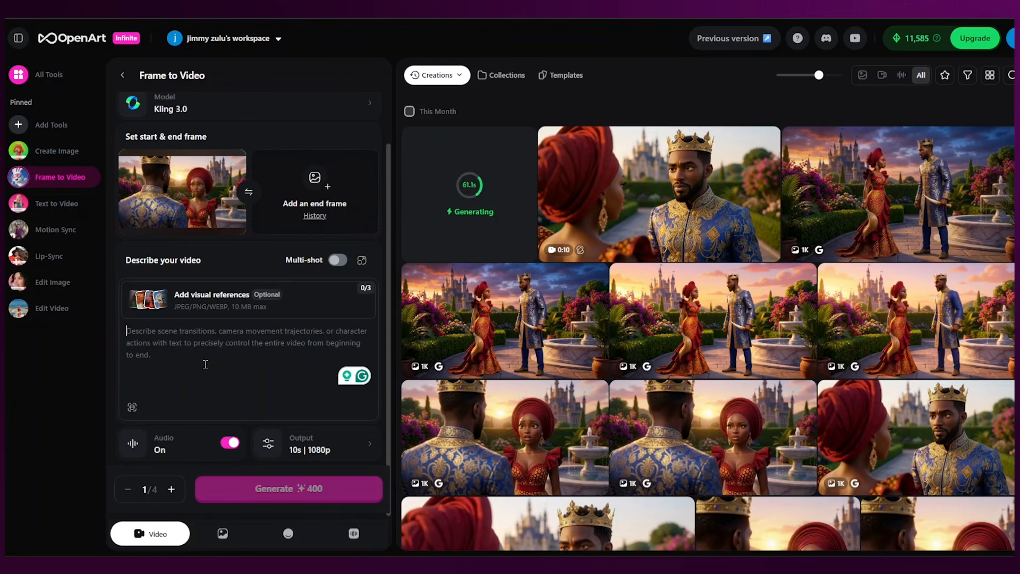
Write a prompt with the woman's calm, clear, slightly firm voice and her reply starting "And you must be the prince", and generate the video
text(The Woman, She is elegant... confident... and sharp So her voice should be calm... clear... and slightly firm. She speaks with control — but with quiet power.)
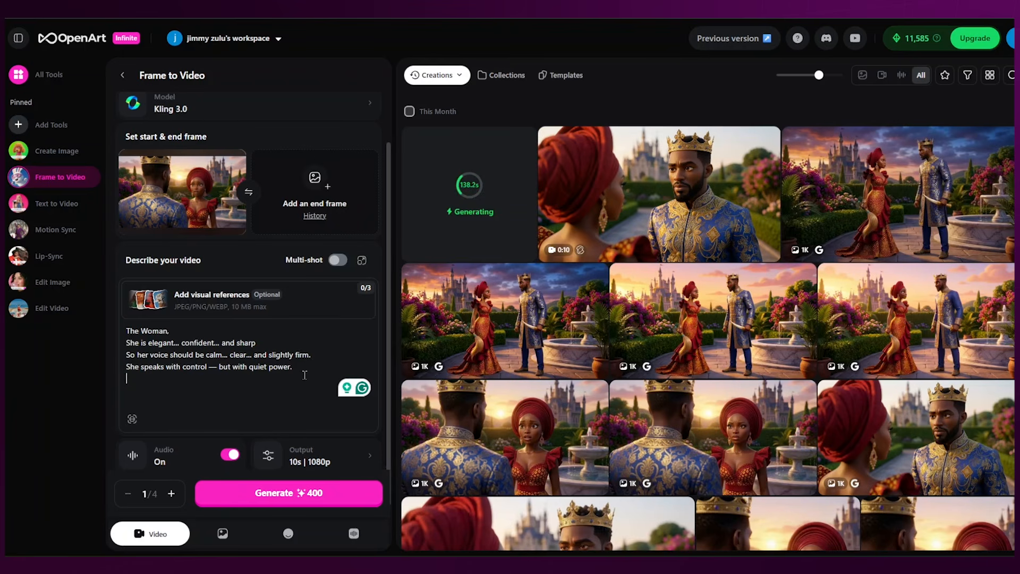
text((raising one eyebrow, crossing her arms confidently): "And you must be the prince who believes the world revolves around him. I expected someone with better manners.")
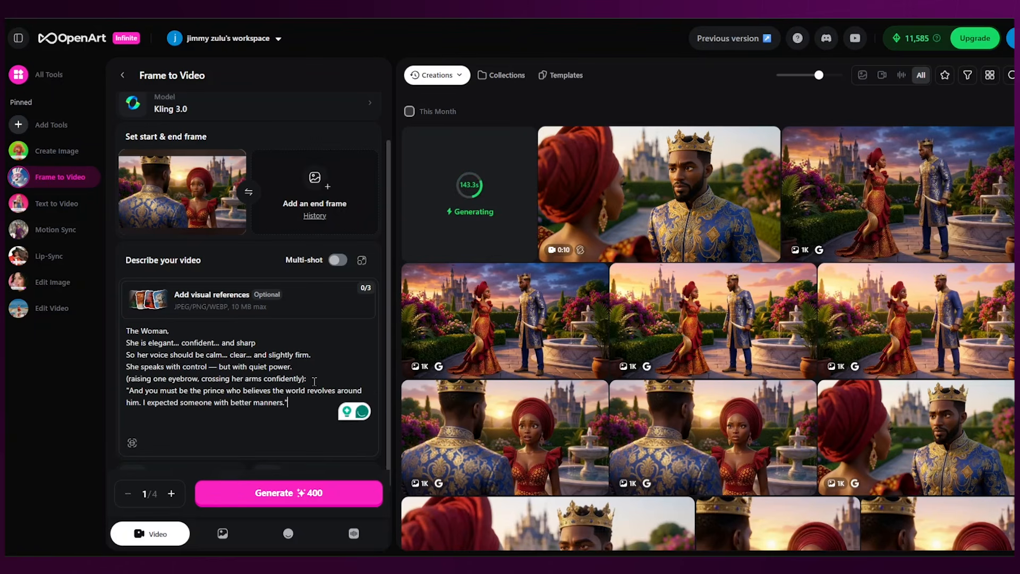
click(276, 493)
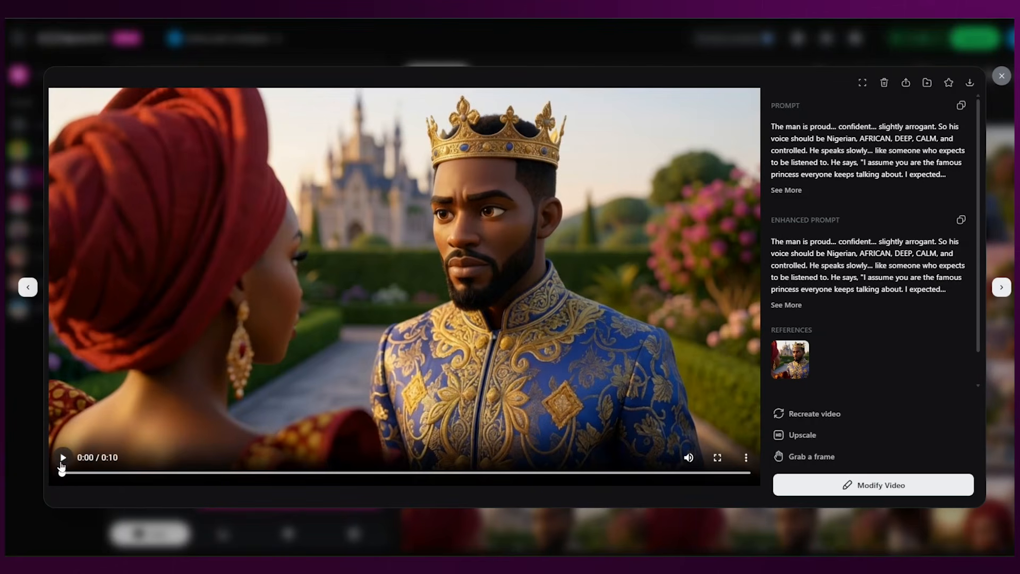
Play back the generated clips of the prince and the woman, and download the woman's clip
click(62, 461)
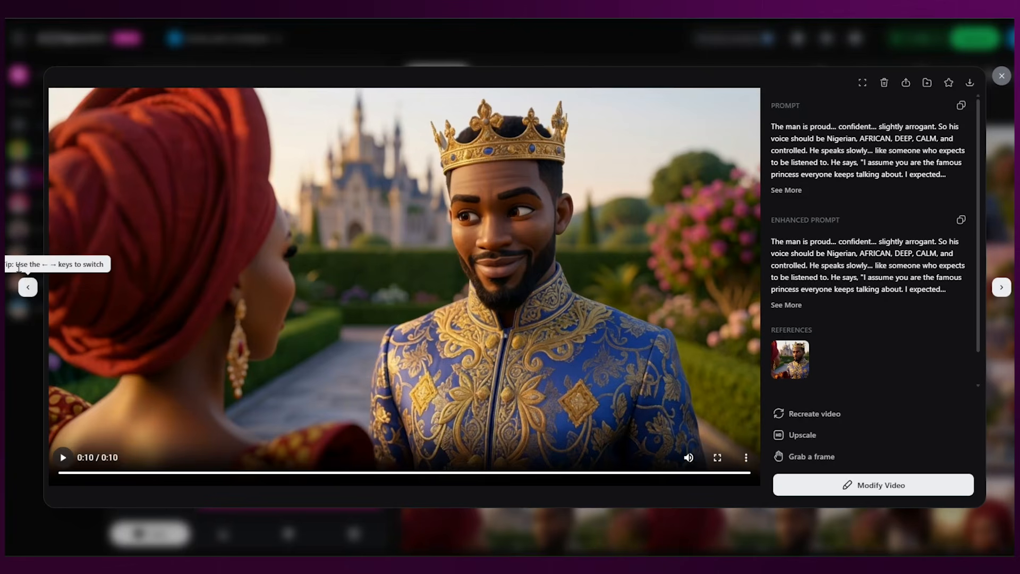
click(27, 287)
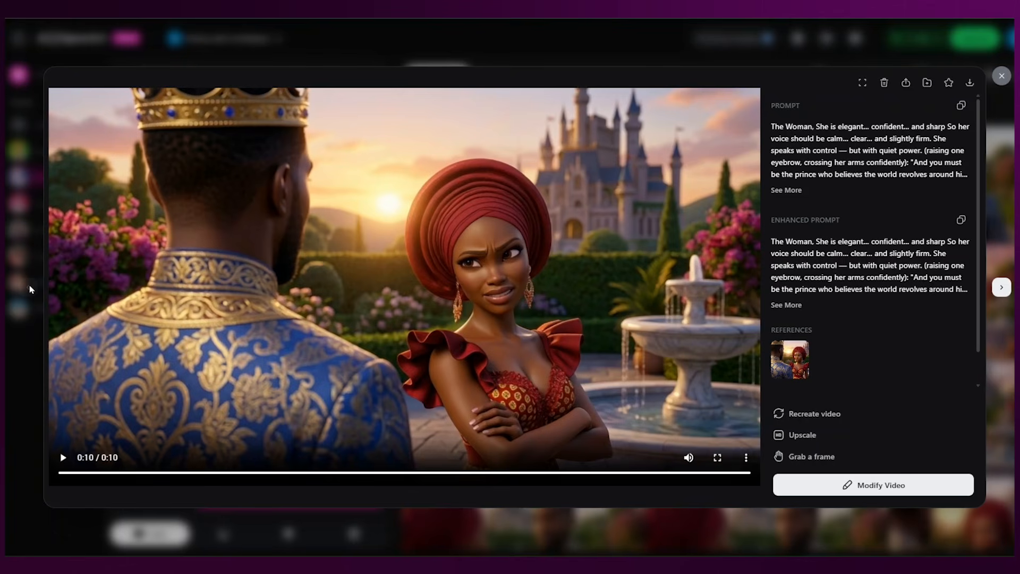
click(30, 289)
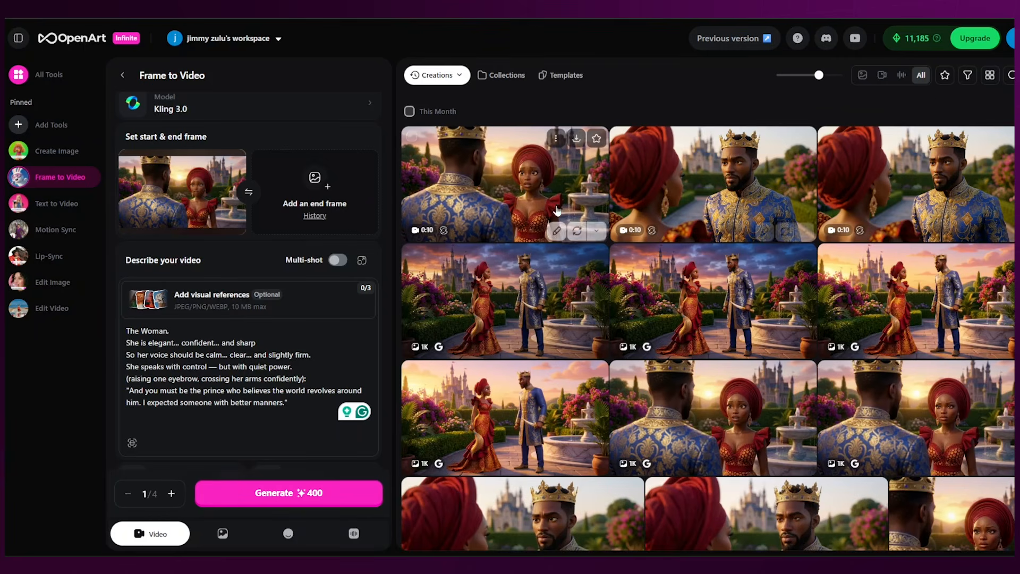
click(577, 143)
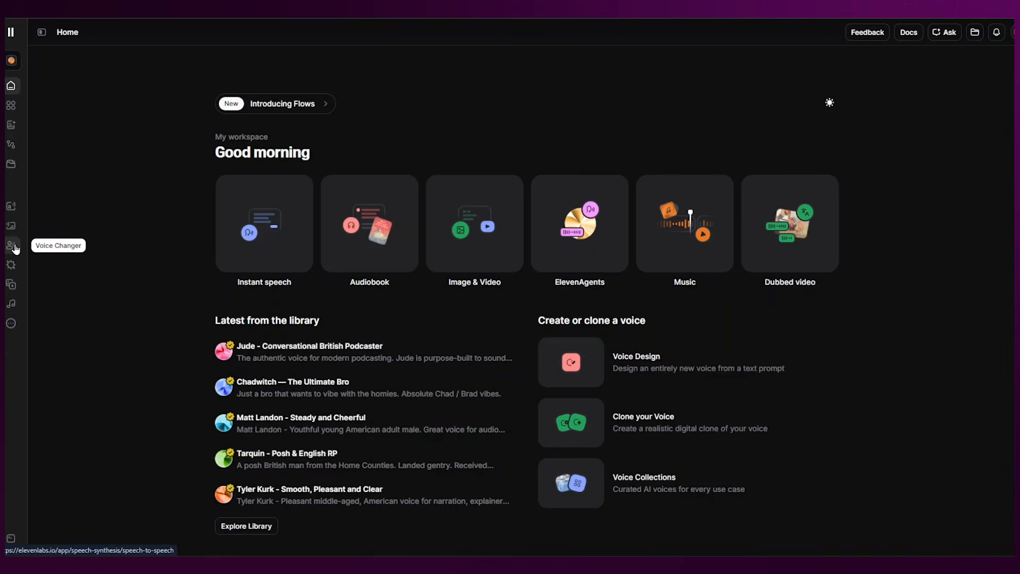
In ElevenLabs Voice Changer, upload the prince's clip and convert its speech with the Tarquin - Posh & English RP voice
click(12, 246)
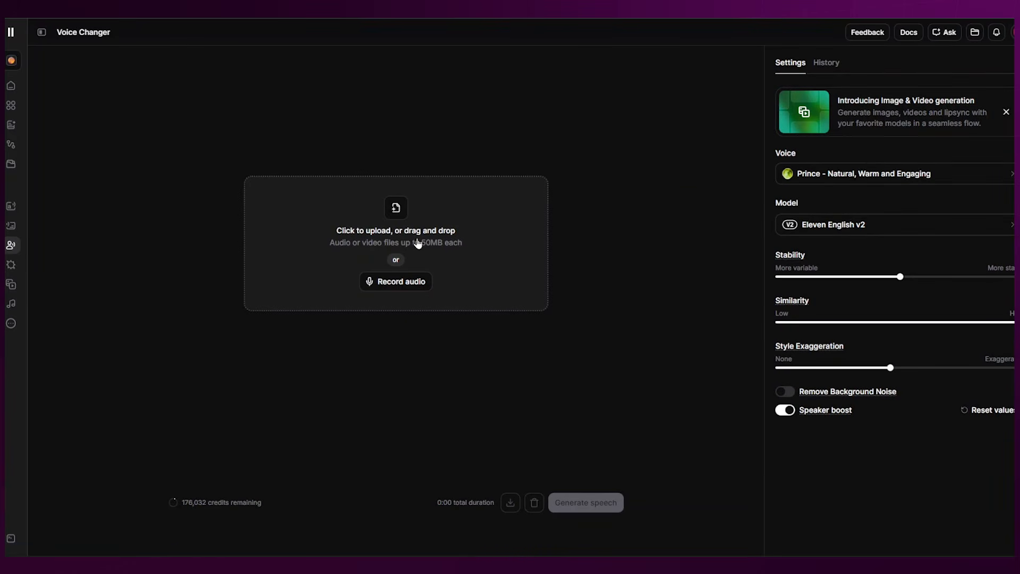
click(492, 221)
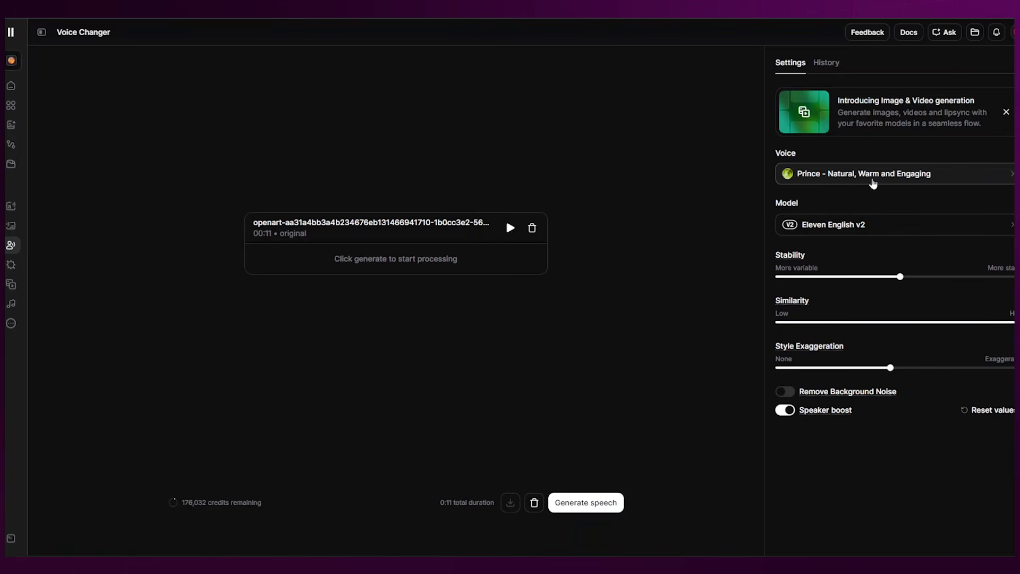
click(873, 180)
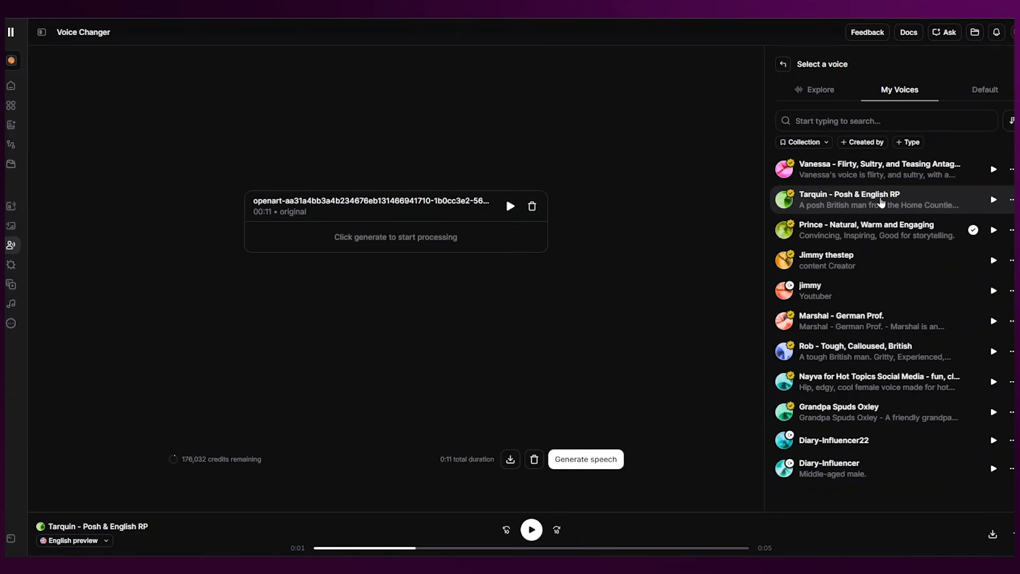
click(880, 203)
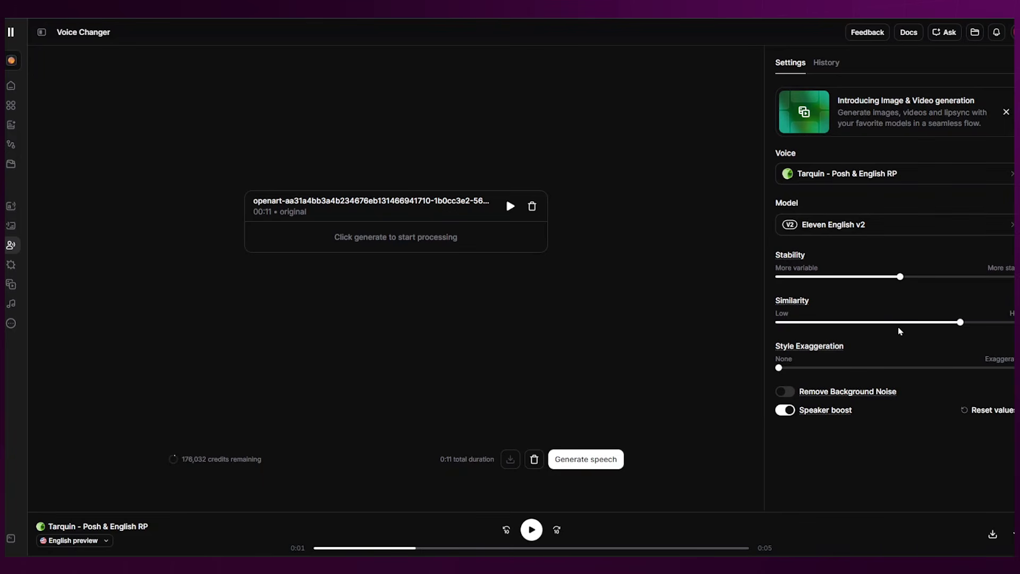
click(565, 460)
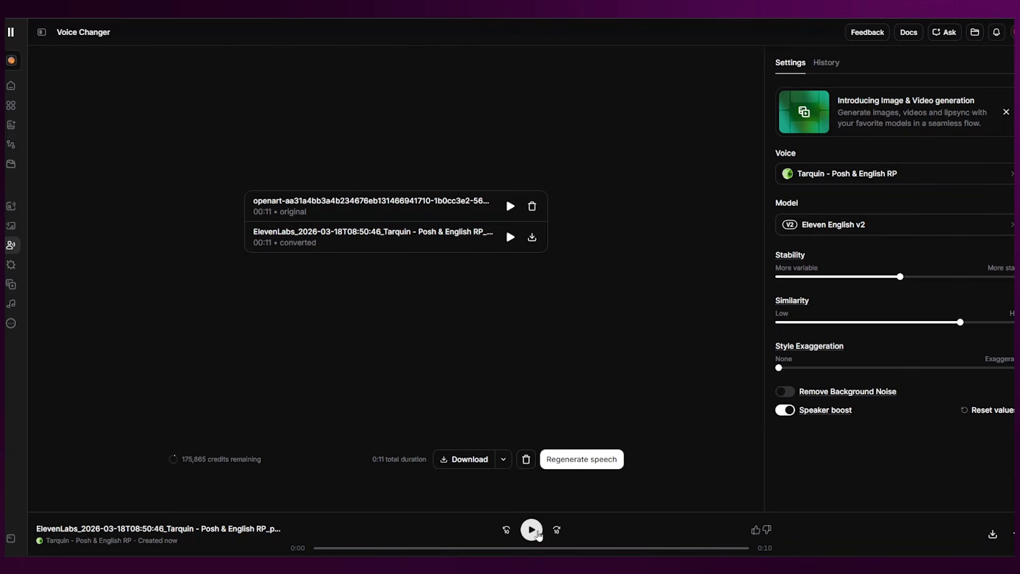
Listen to and download the converted Tarquin audio, and remove the prince's clip from the converter
click(538, 533)
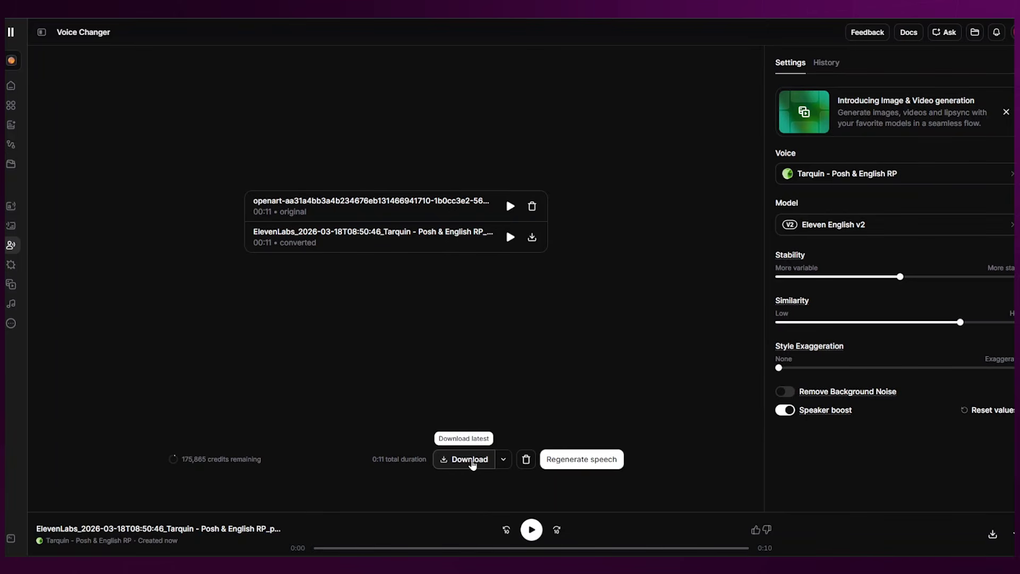
click(472, 461)
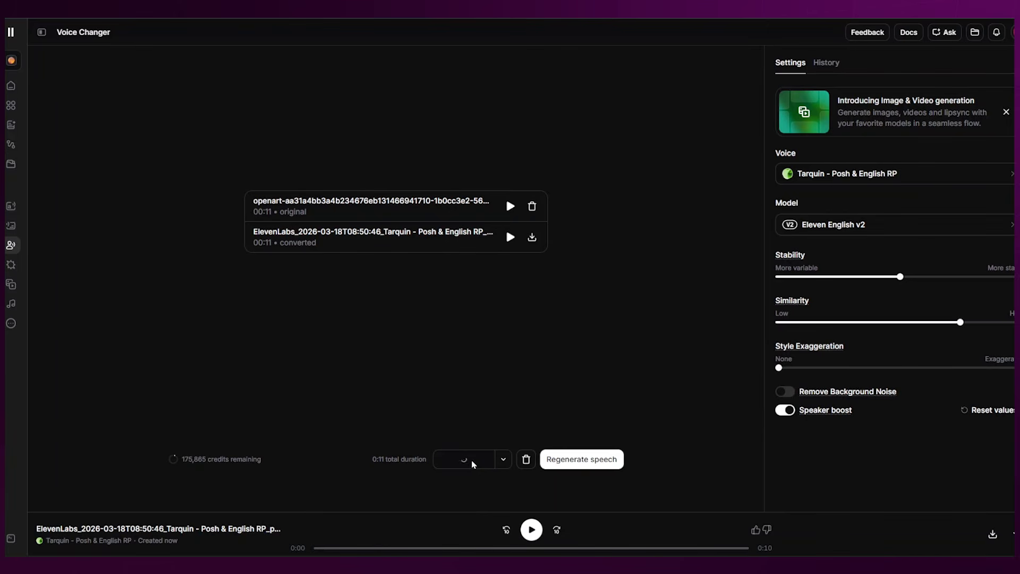
click(531, 206)
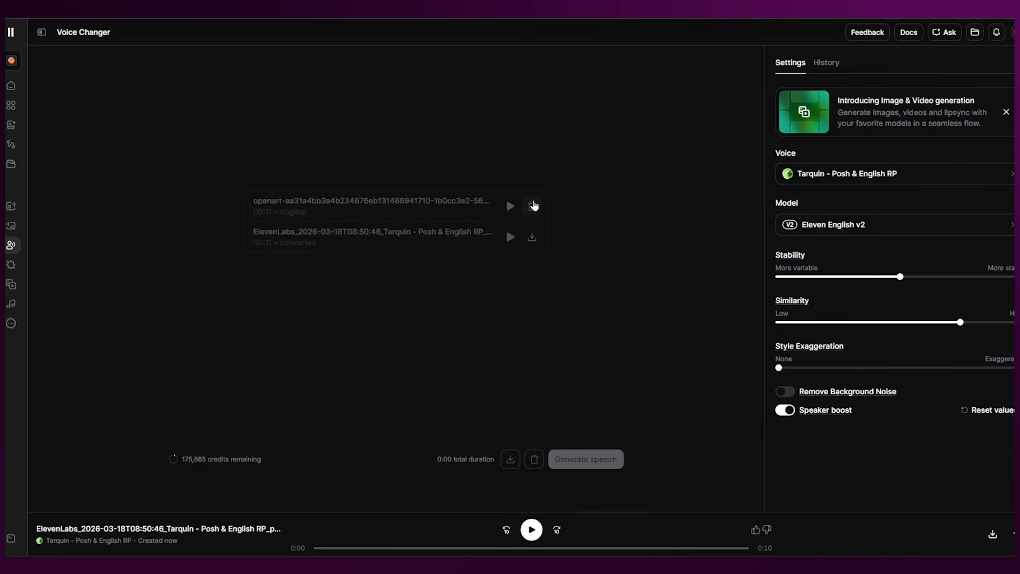
Upload the woman's downloaded clip and convert its speech with the Vanessa - Flirty, Sultry, and Teasing Antagonist voice
drag(842, 205, 386, 216)
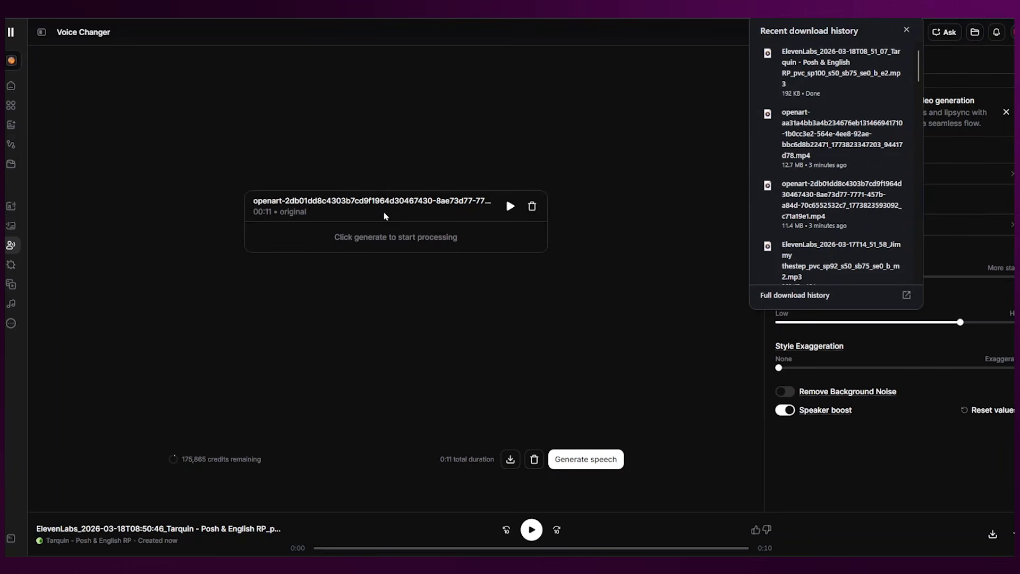
click(695, 276)
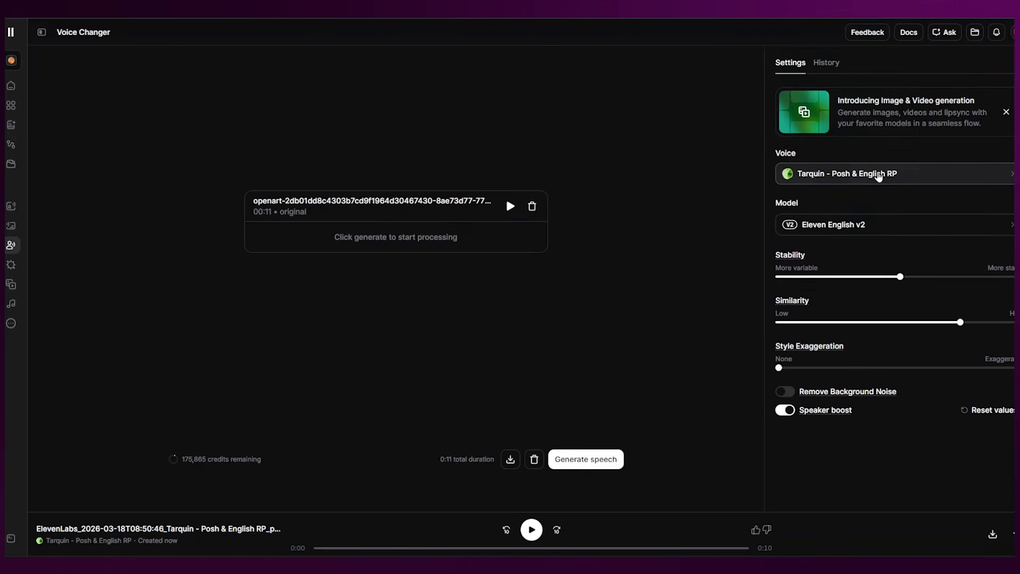
click(877, 176)
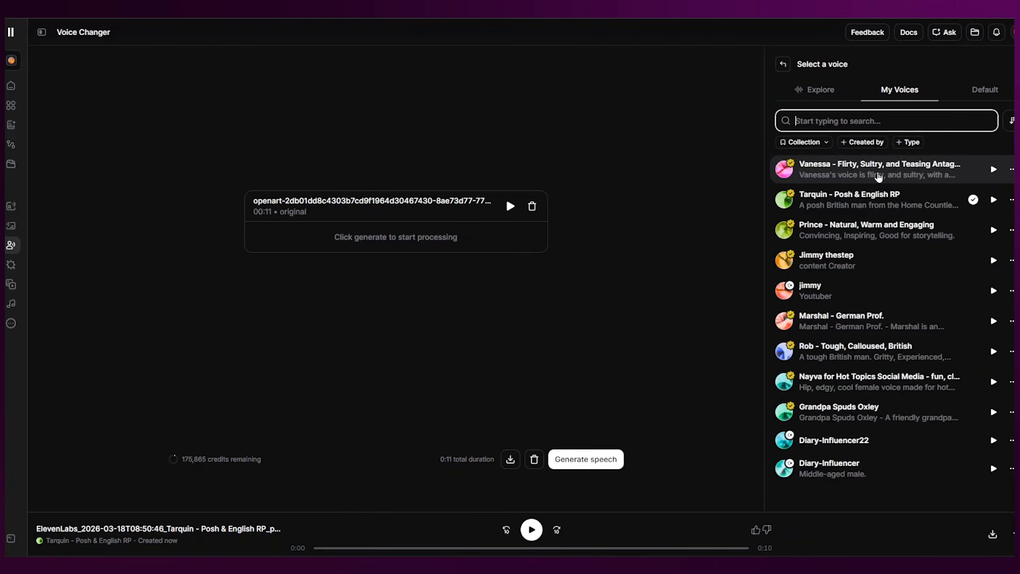
click(885, 165)
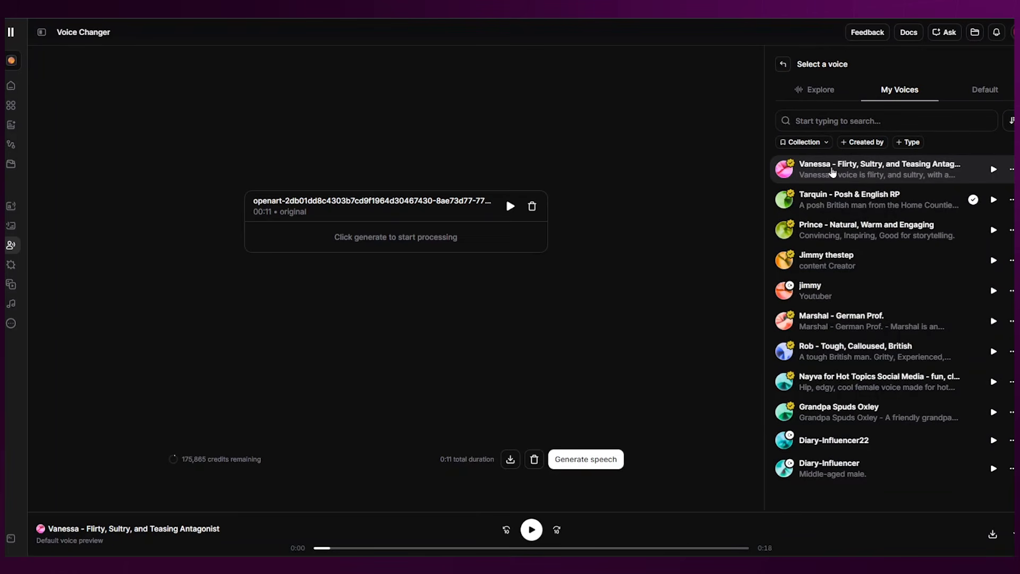
click(844, 178)
click(591, 461)
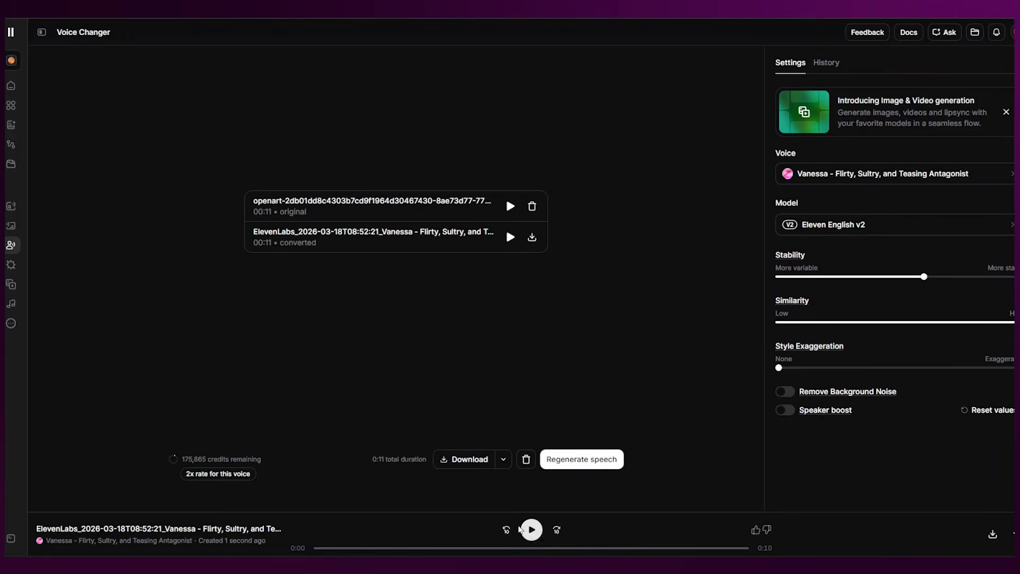
Listen to the converted Vanessa audio and download it
click(530, 532)
click(468, 460)
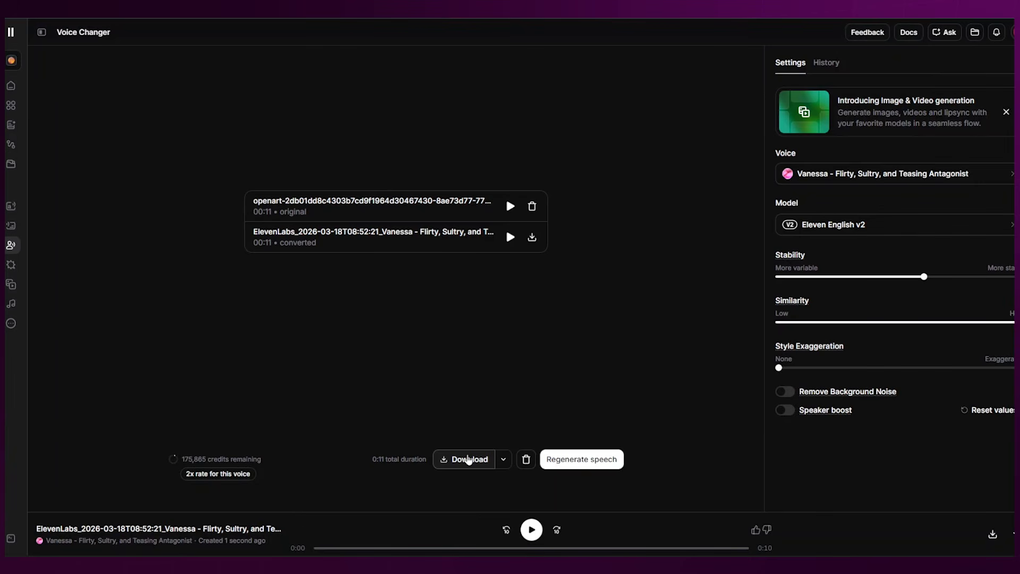
click(467, 459)
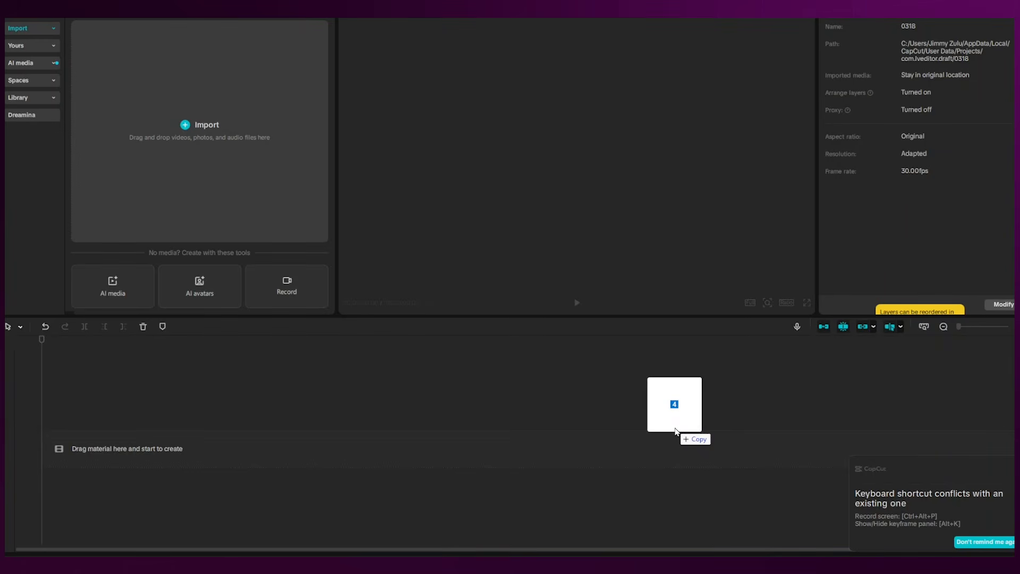
In CapCut, import the two clips and two converted audio files and place them in sequence, each audio file under its matching clip
drag(674, 431, 202, 146)
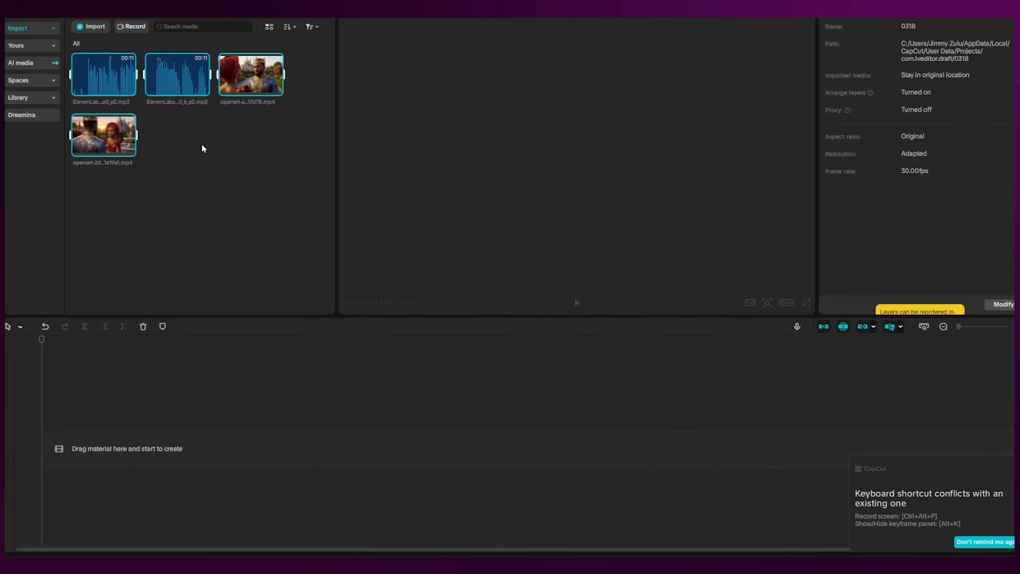
drag(250, 74, 106, 432)
drag(83, 144, 429, 455)
drag(164, 147, 94, 483)
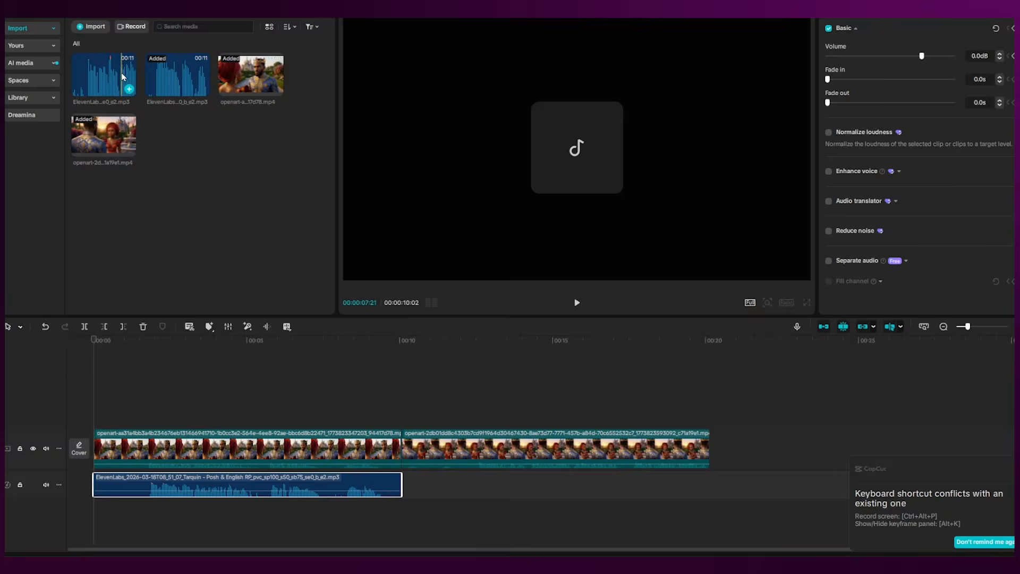
drag(123, 76, 405, 484)
Extract the audio from the prince's clip and delete the Tarquin audio clip beneath it
click(292, 450)
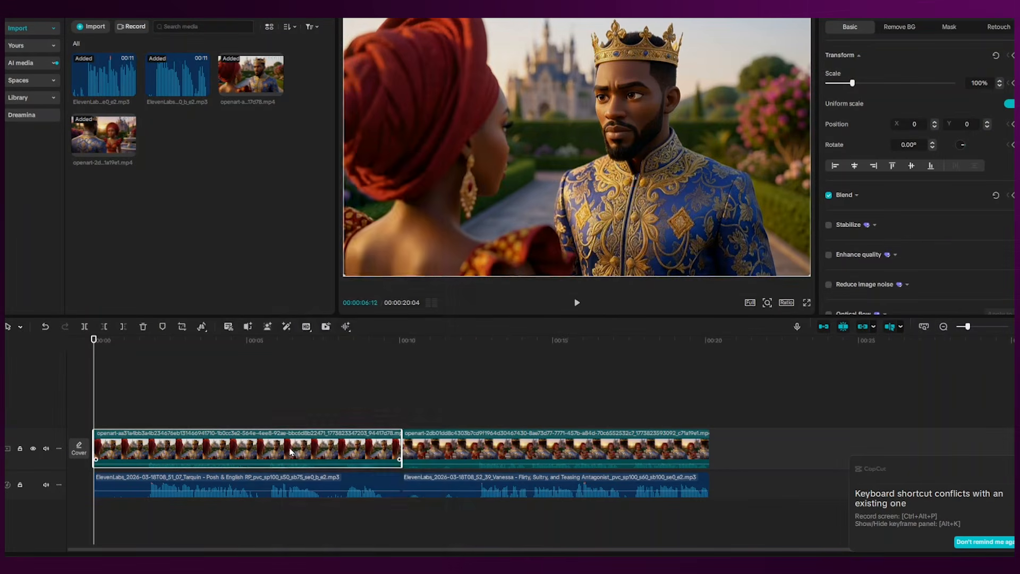
right_click(291, 450)
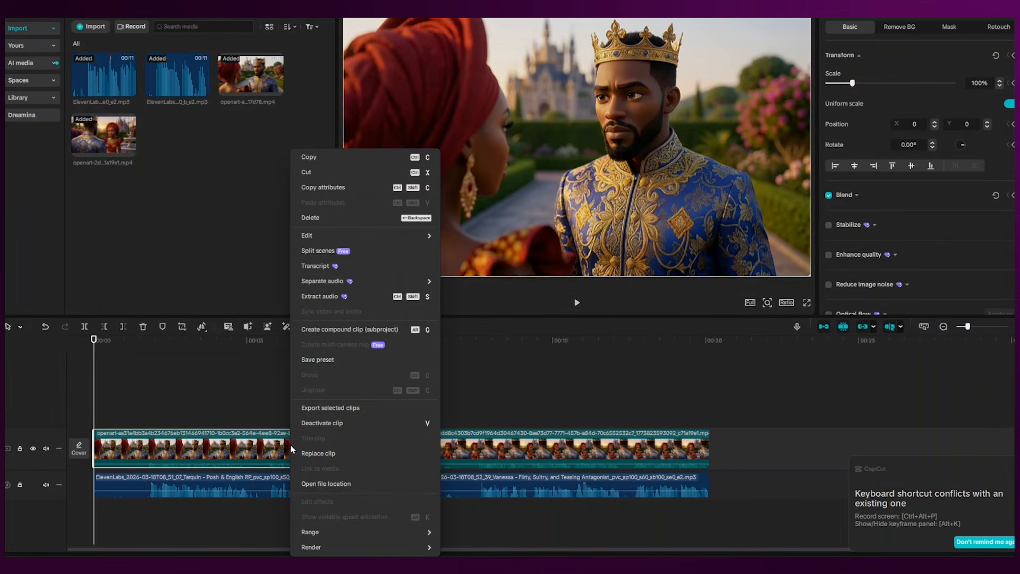
click(327, 301)
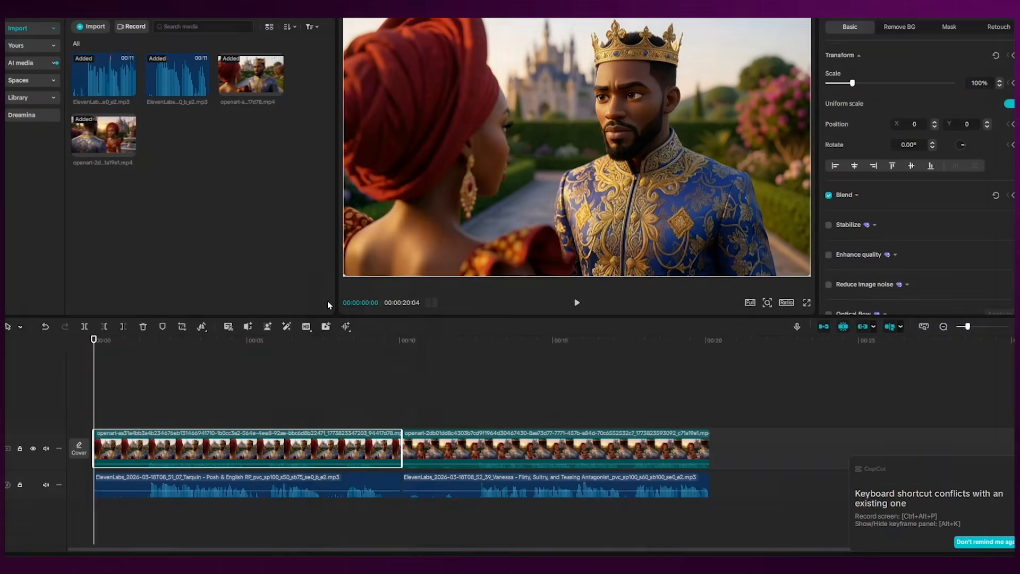
click(306, 486)
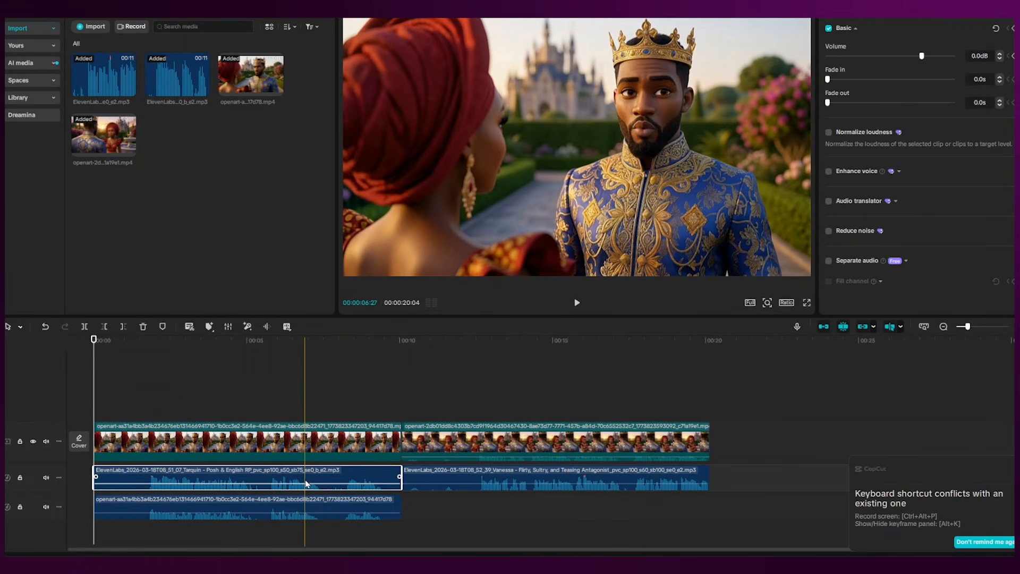
key(Delete)
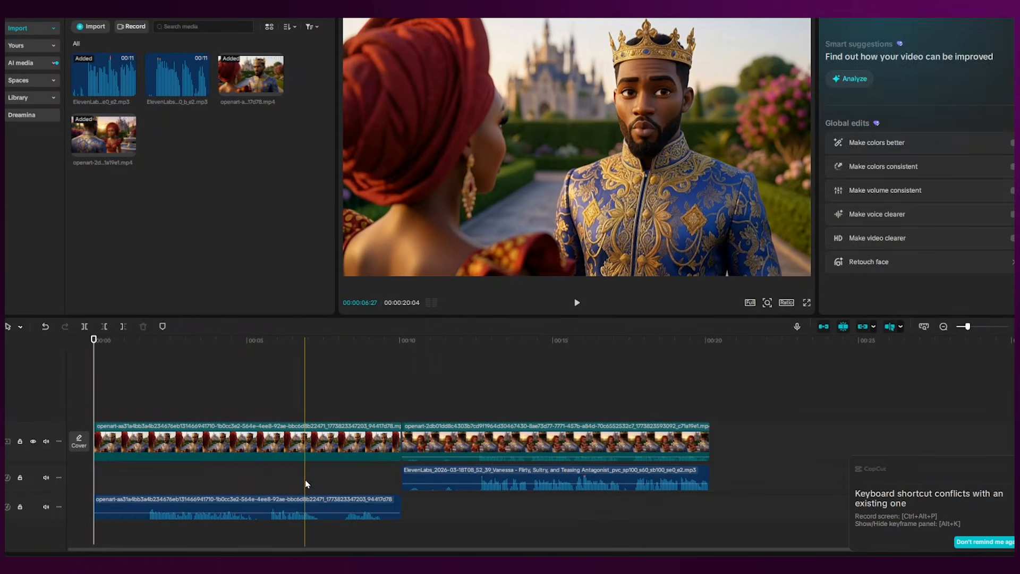
Extract the audio from the woman's clip and delete the Vanessa audio clip beneath it
click(505, 441)
right_click(505, 441)
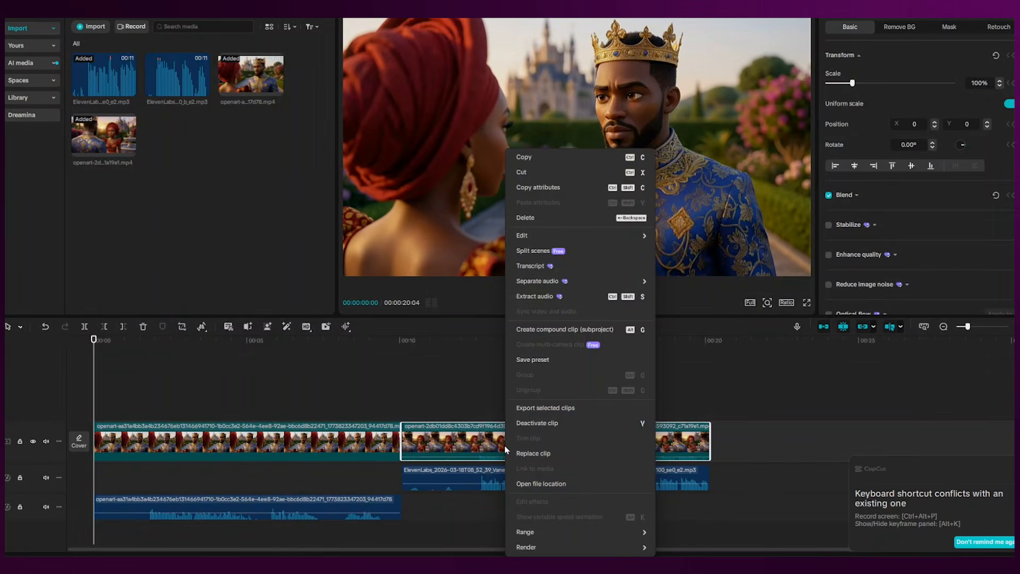
click(548, 296)
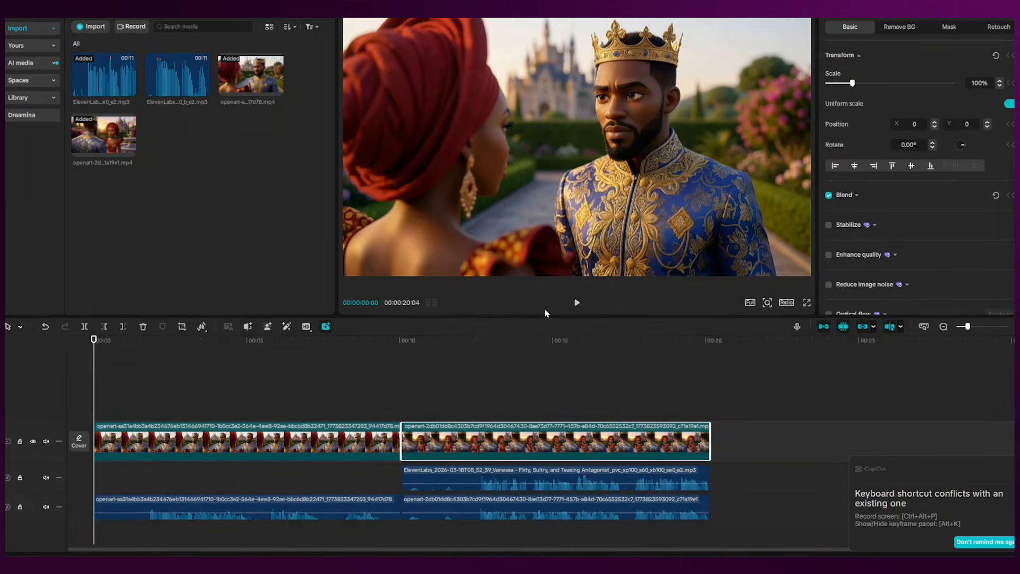
click(514, 481)
key(Delete)
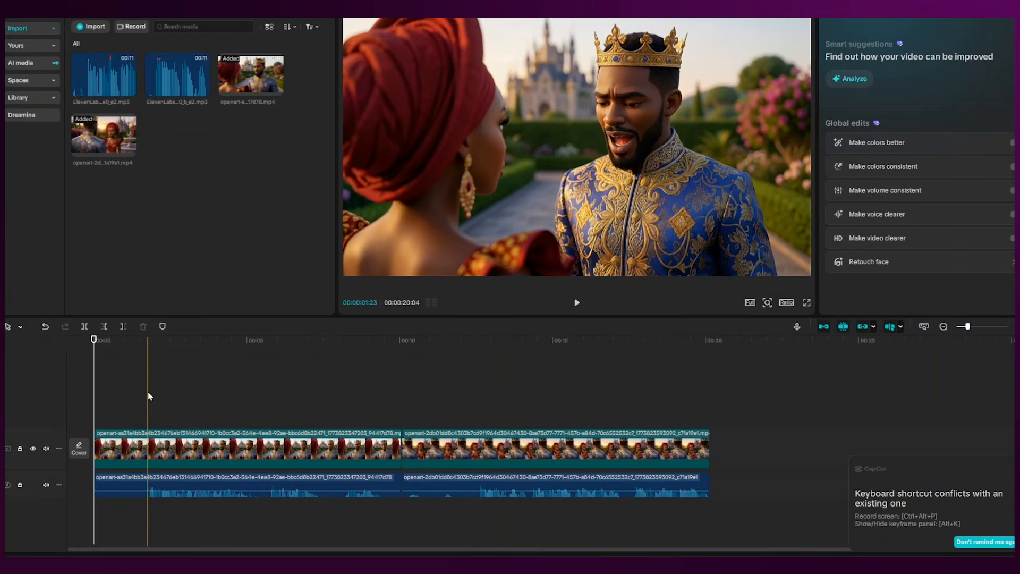
click(186, 488)
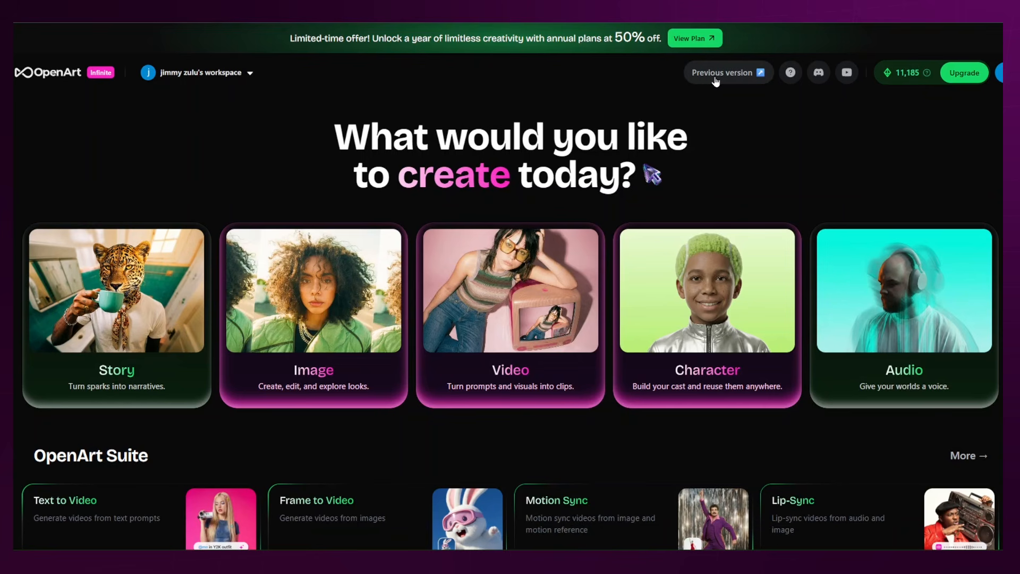
Switch to the previous version of OpenArt and choose Kling 2.6 as the image-to-video model
click(714, 79)
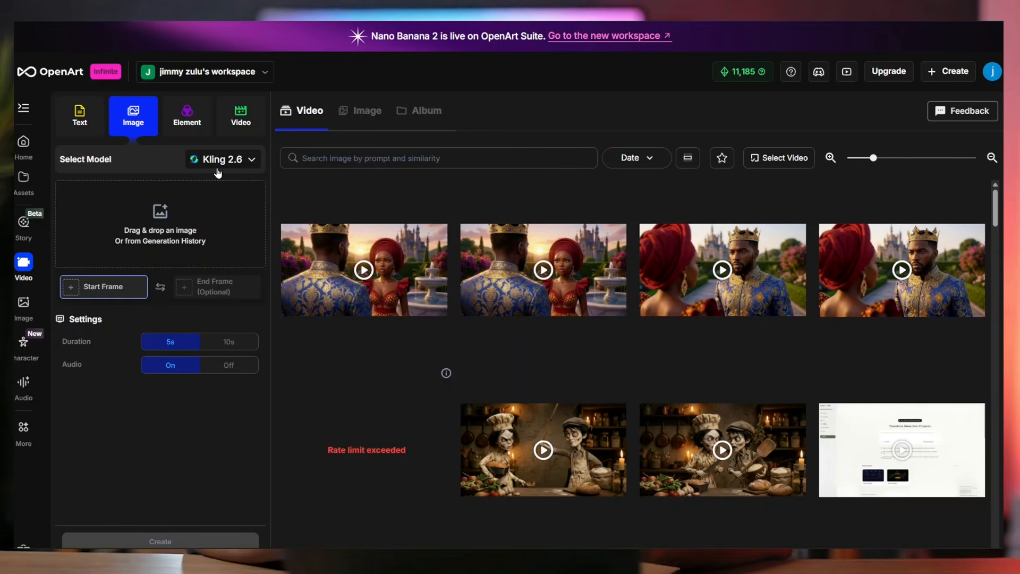
click(217, 165)
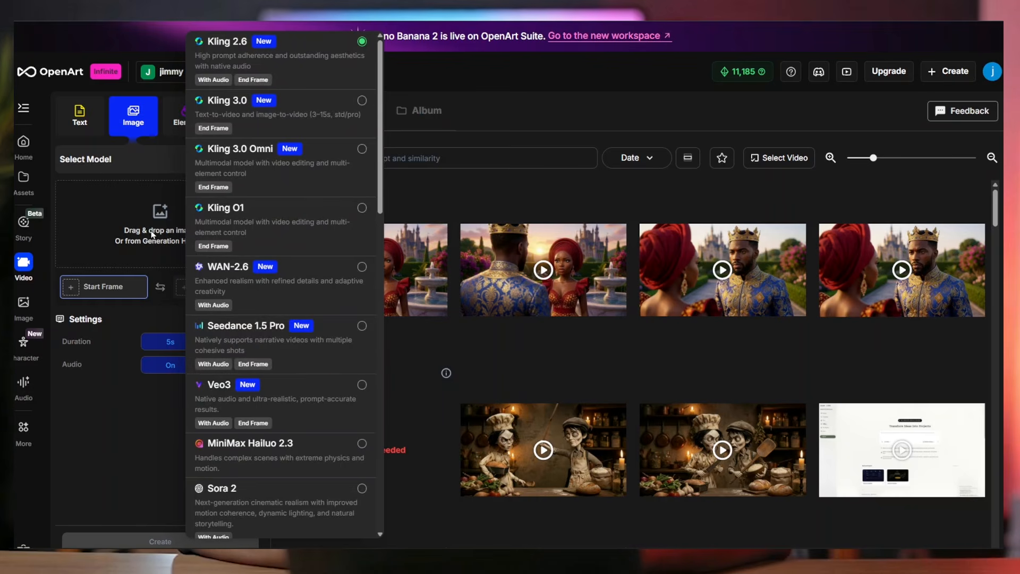
click(216, 61)
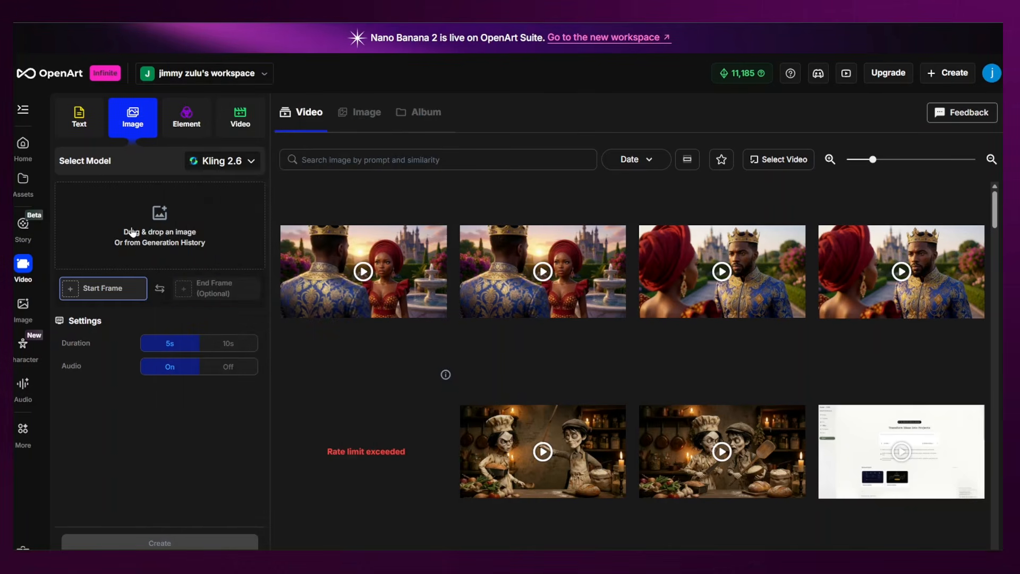
Add the image facing the prince as start frame and paste his prompt ending "Manners are for those who need approval. I only need my crown."
click(162, 245)
click(186, 248)
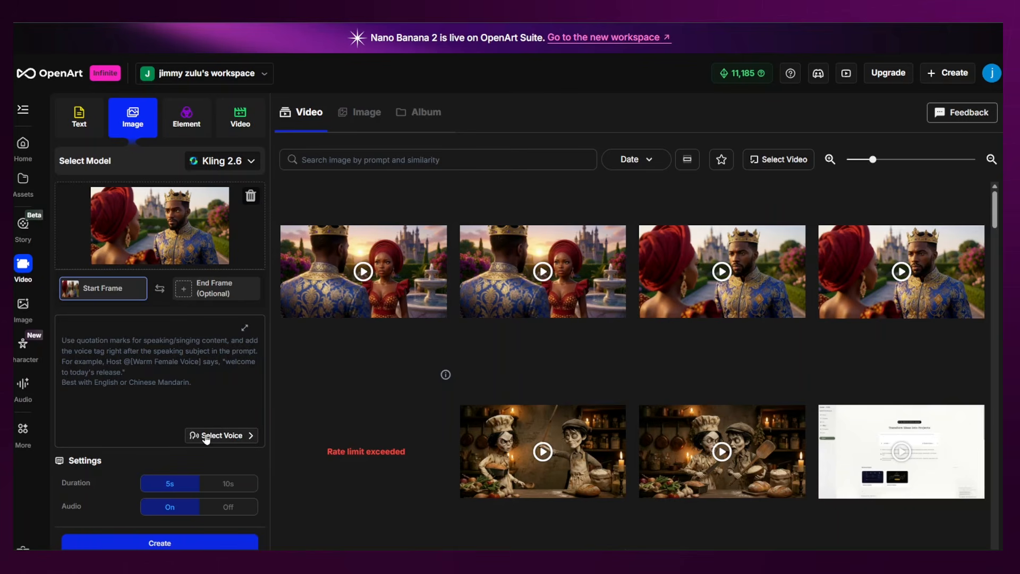
click(120, 367)
key(ctrl+v)
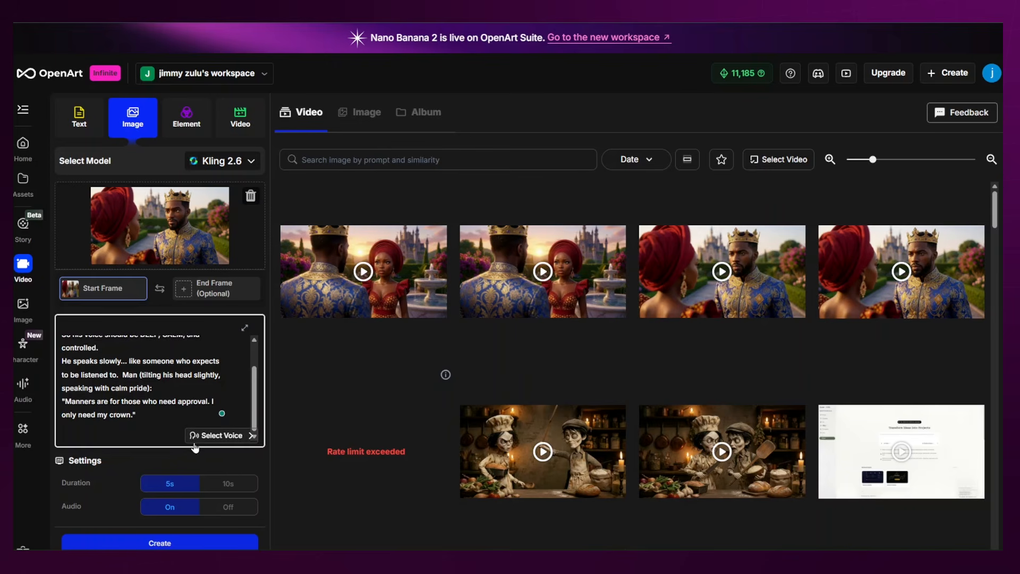
Add a custom voice from the prince's downloaded clip, name it Prince, preview it and confirm
click(216, 435)
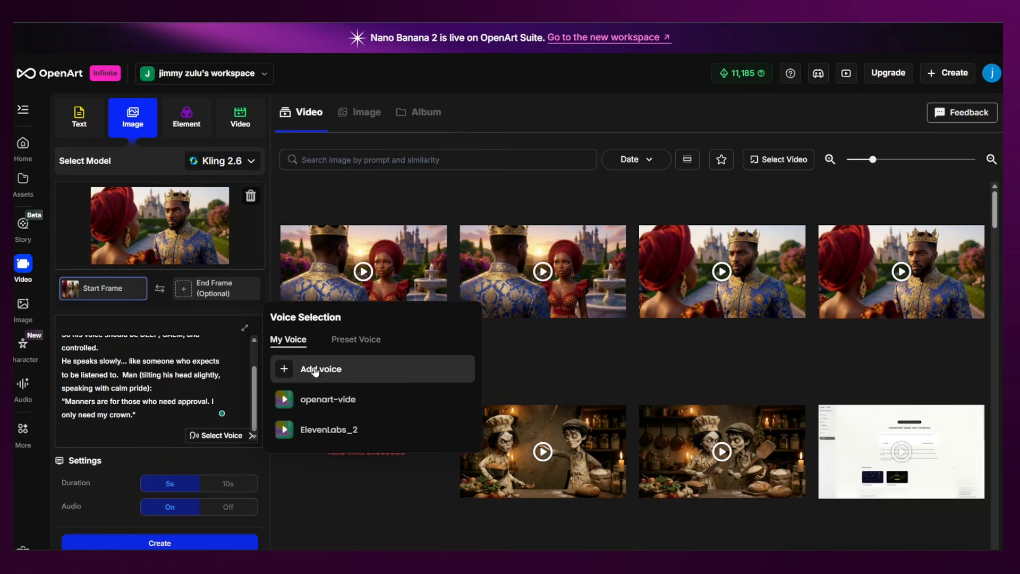
click(314, 372)
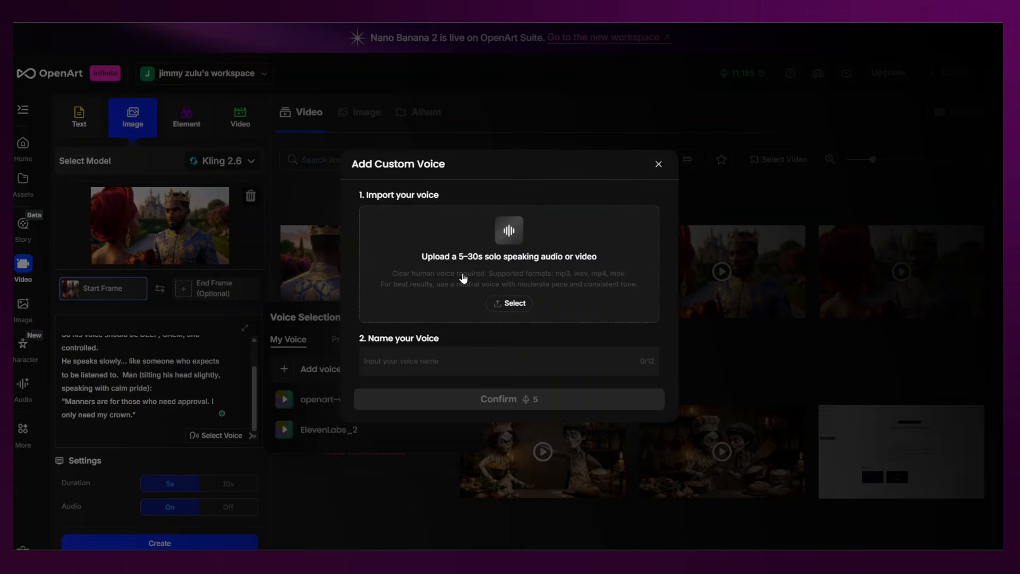
drag(463, 276, 503, 287)
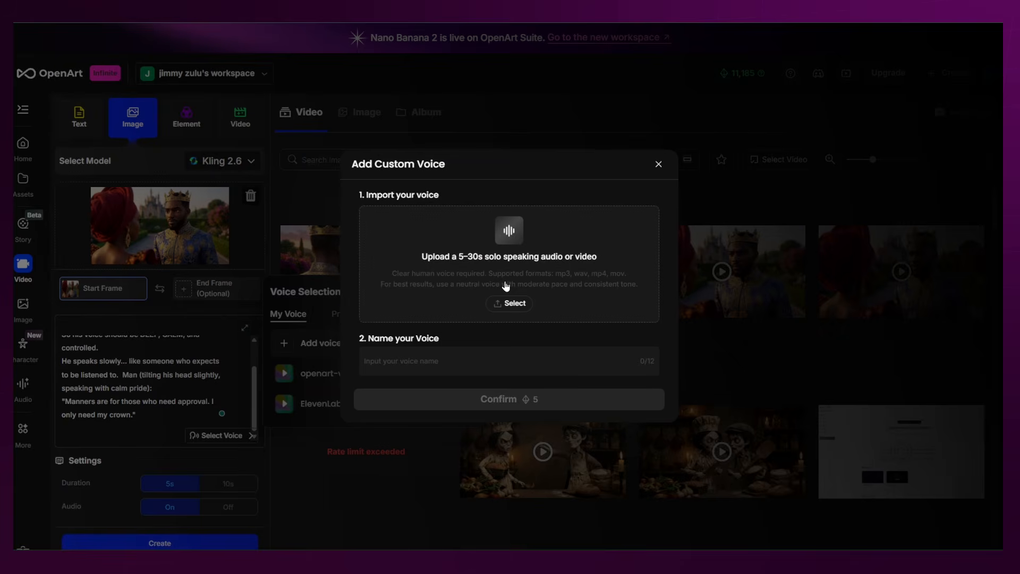
drag(417, 364, 350, 364)
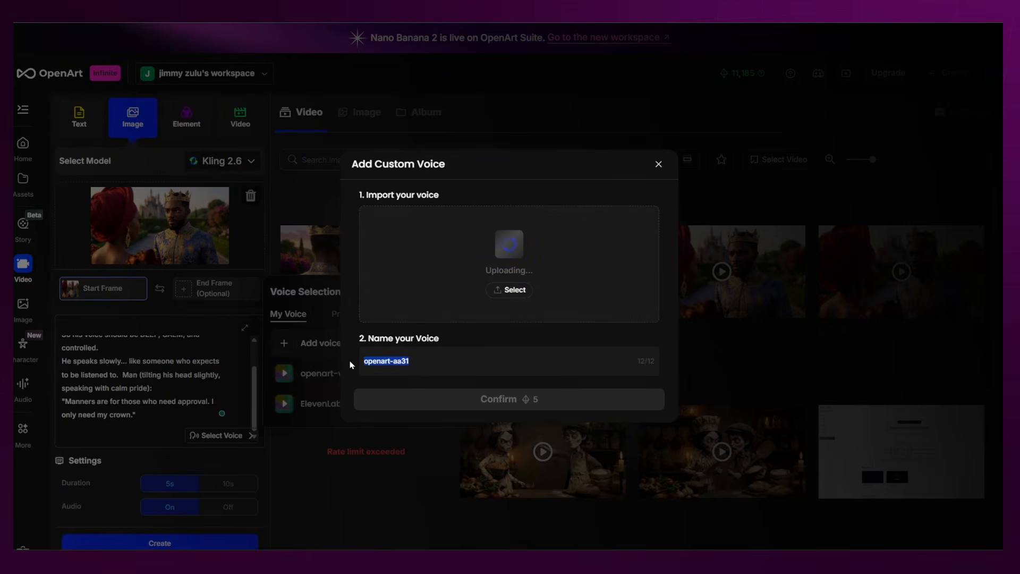
text(Prince)
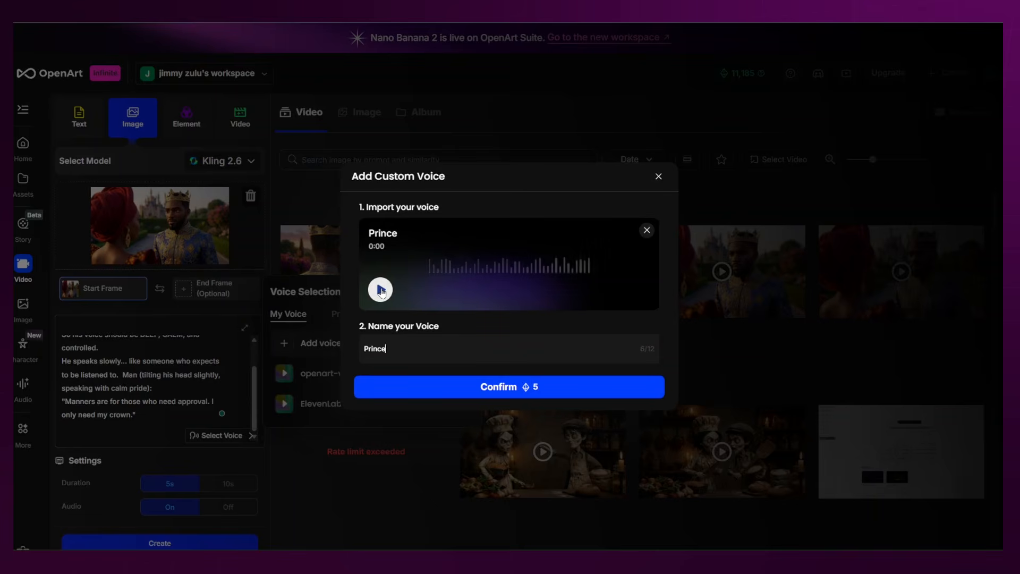
click(380, 289)
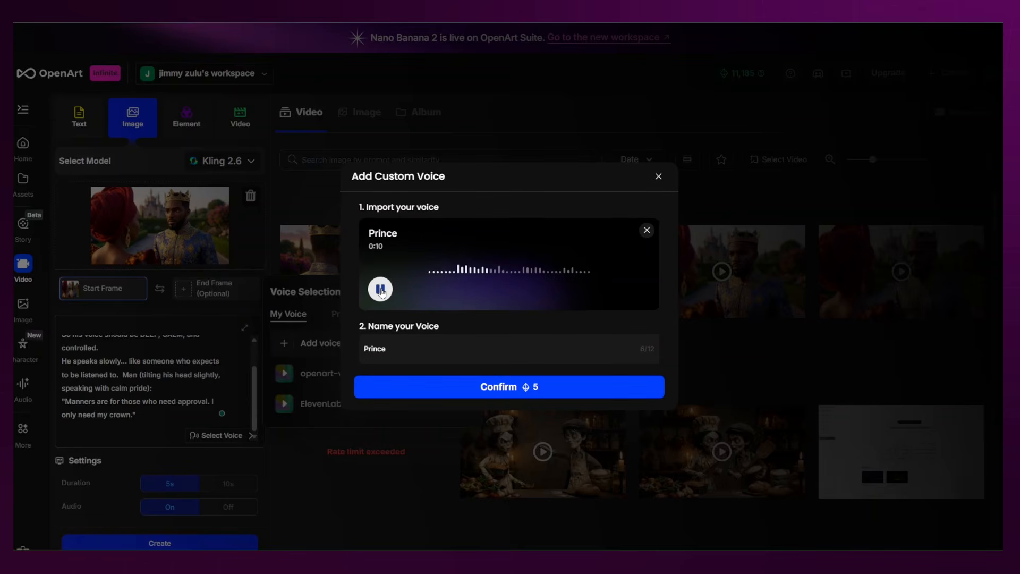
click(380, 289)
click(503, 392)
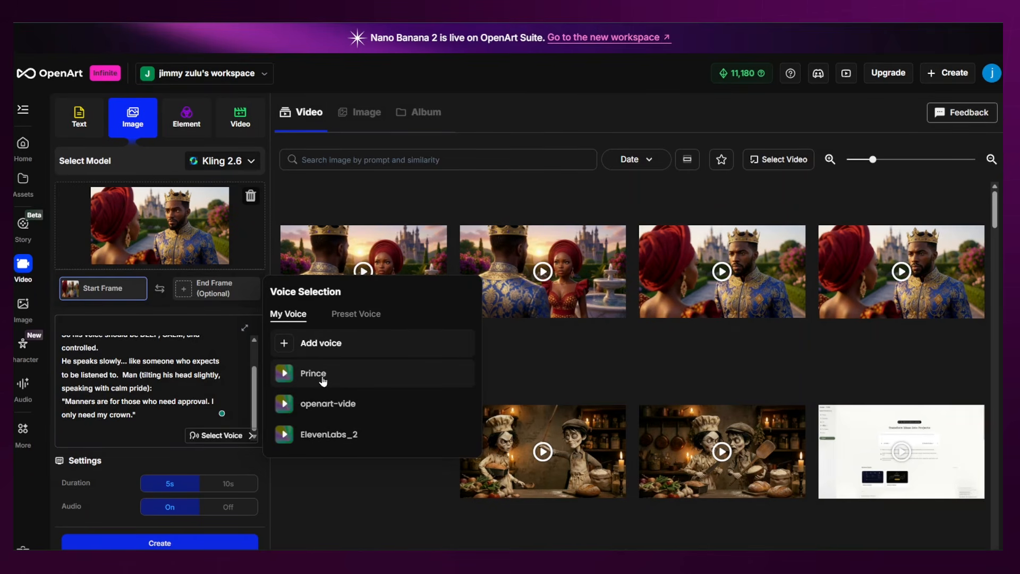
Add a second custom voice from the woman's clip, preview it, name it Princess and confirm
click(320, 344)
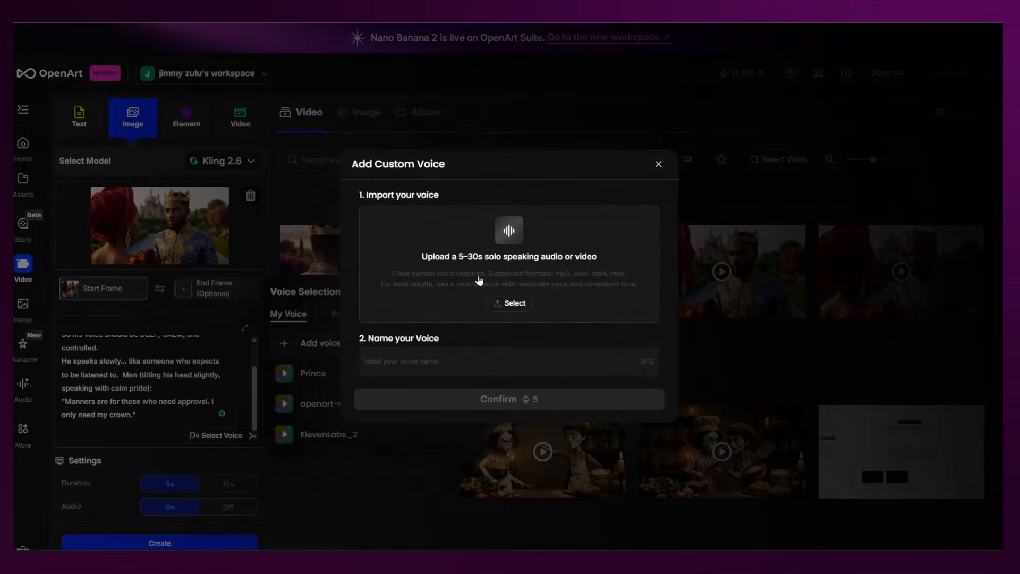
click(509, 277)
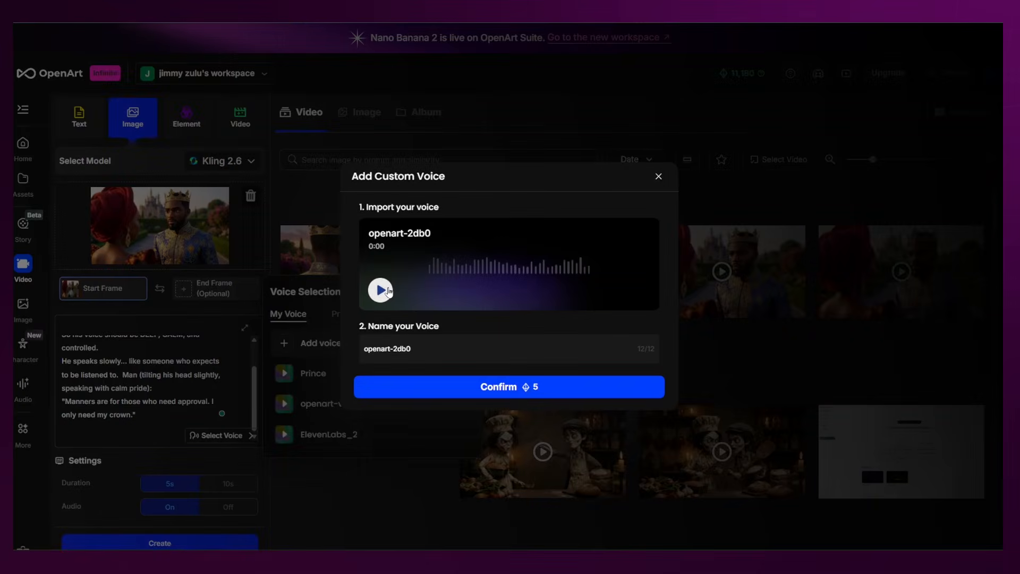
click(381, 289)
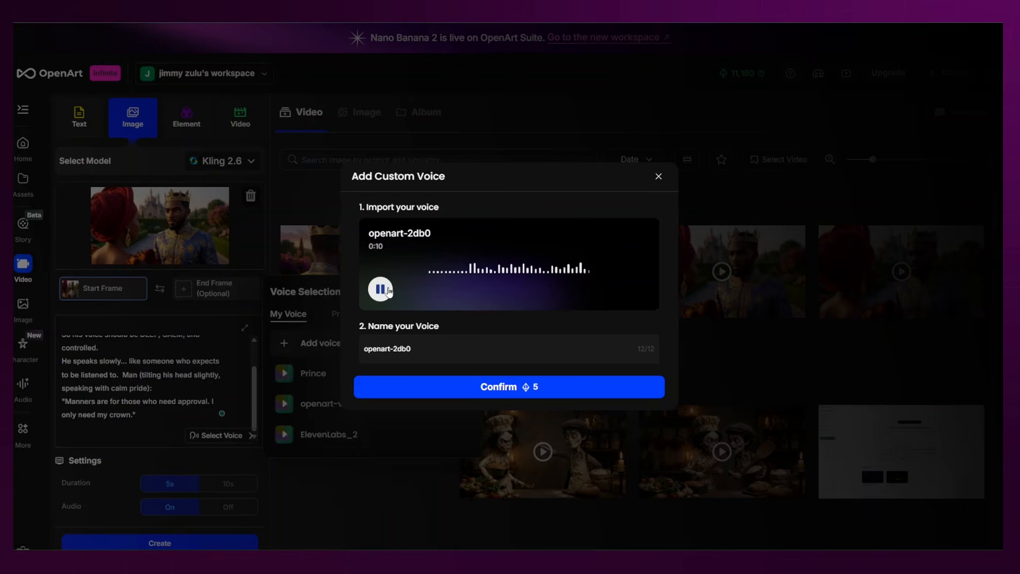
drag(413, 349, 346, 360)
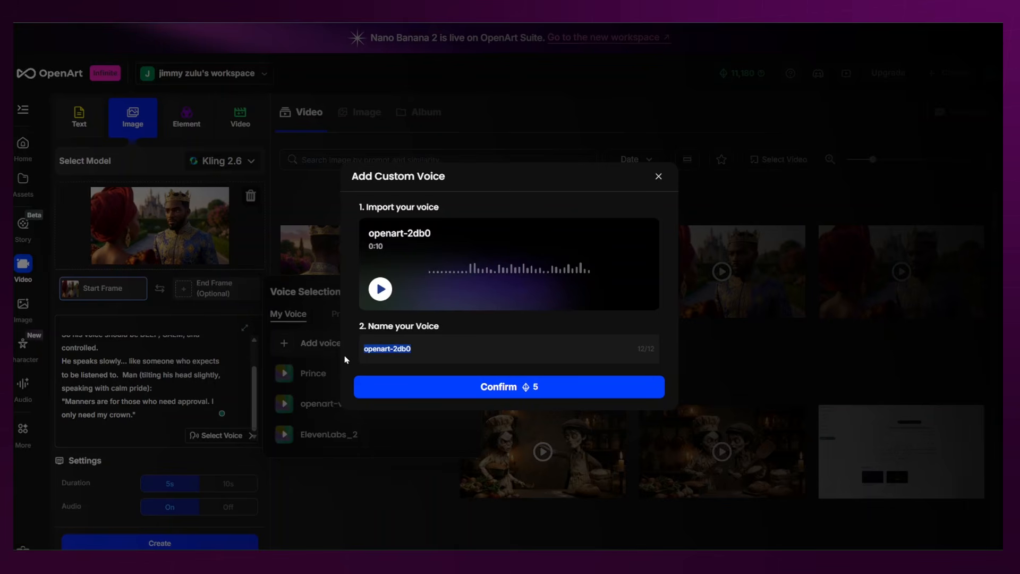
text(P)
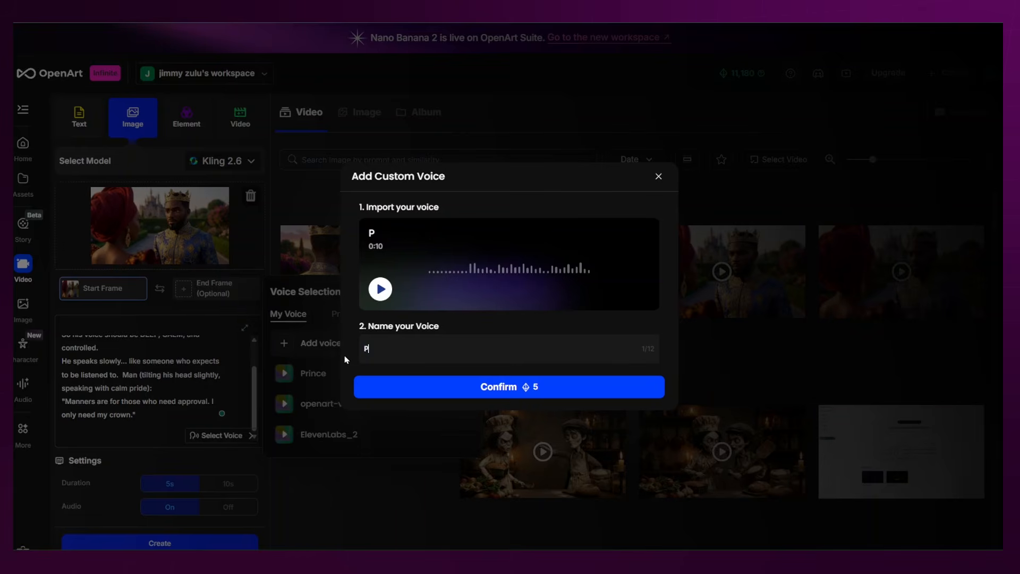
text(rincess)
click(495, 384)
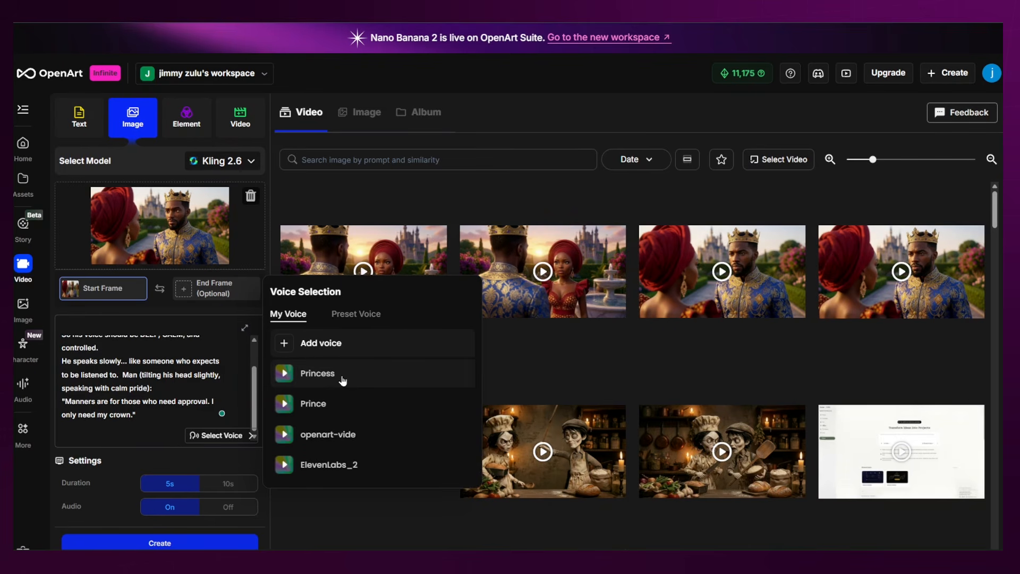
Assign the Prince voice to the prompt, set the duration to 10s and generate the prince's video
click(329, 414)
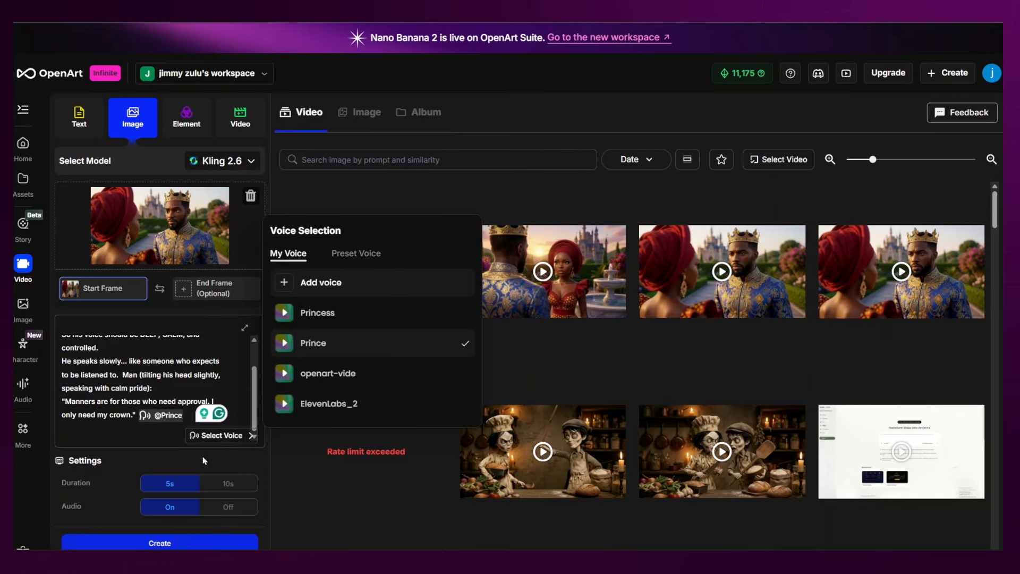
click(216, 495)
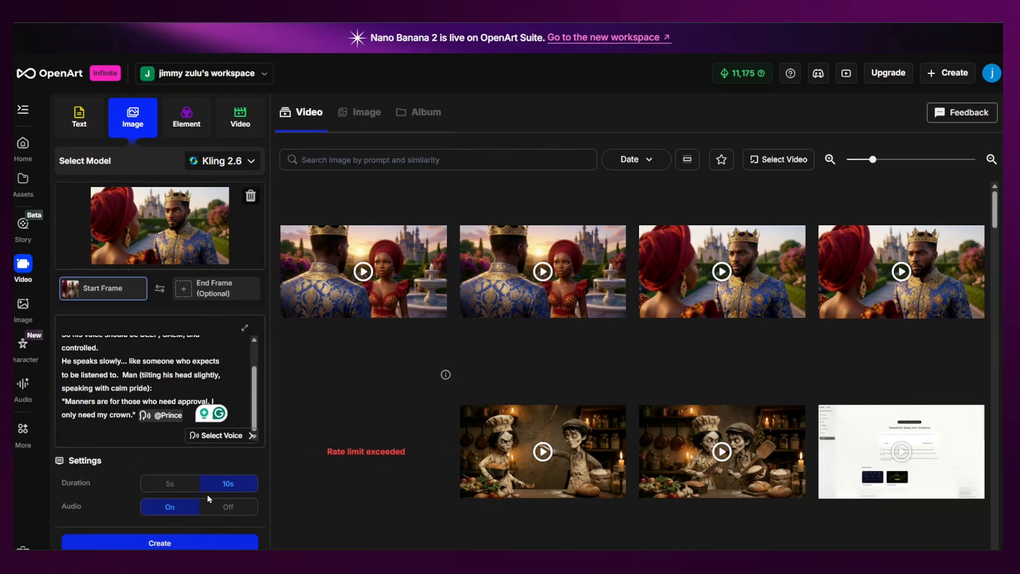
scroll(188, 513, down, 1)
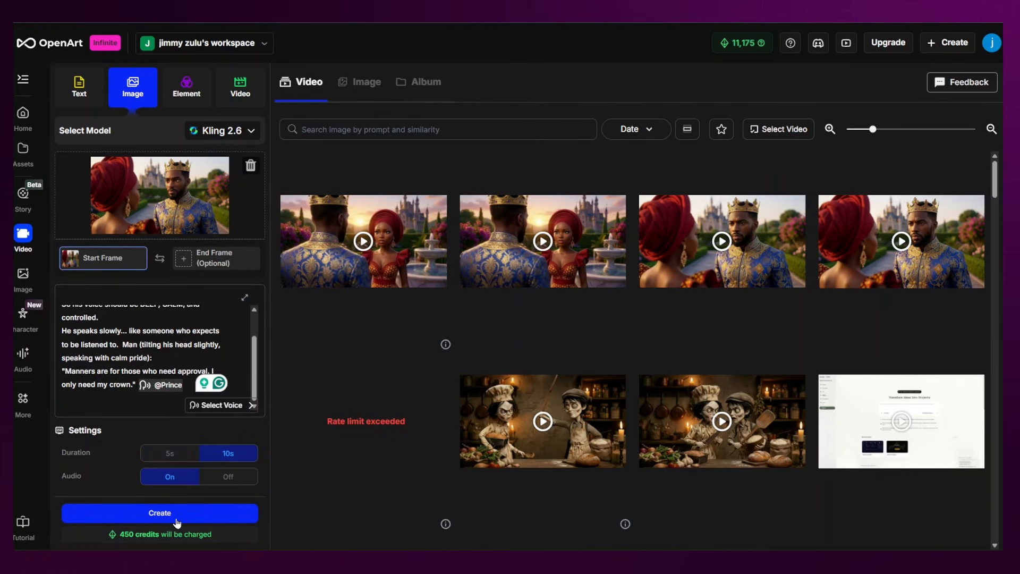
click(175, 520)
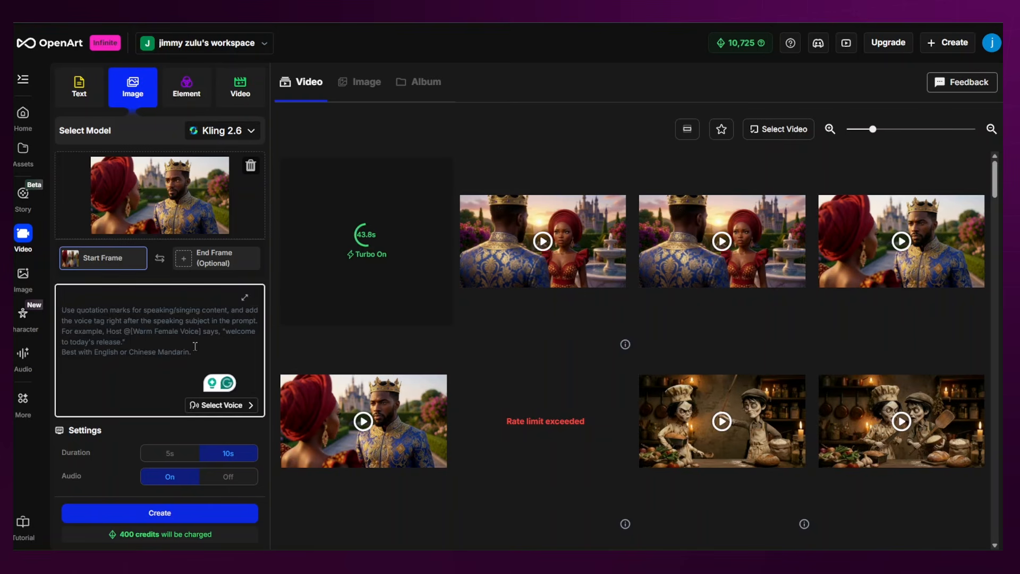
Paste the Princess prompt ending "A crown means nothing if the person wearing it lacks grace." and replace the start frame with the image facing her
key(ctrl+v)
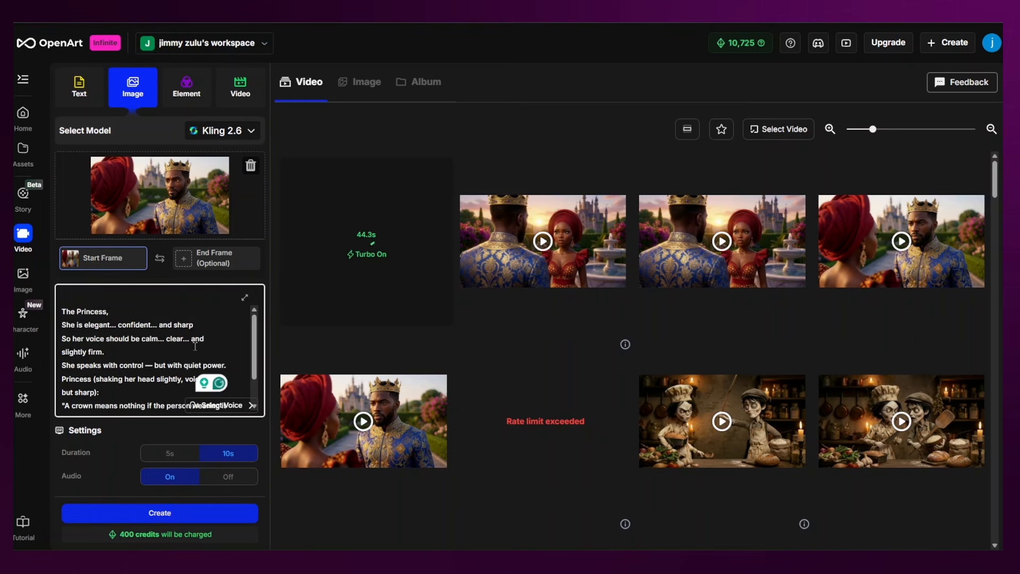
scroll(146, 343, down, 2)
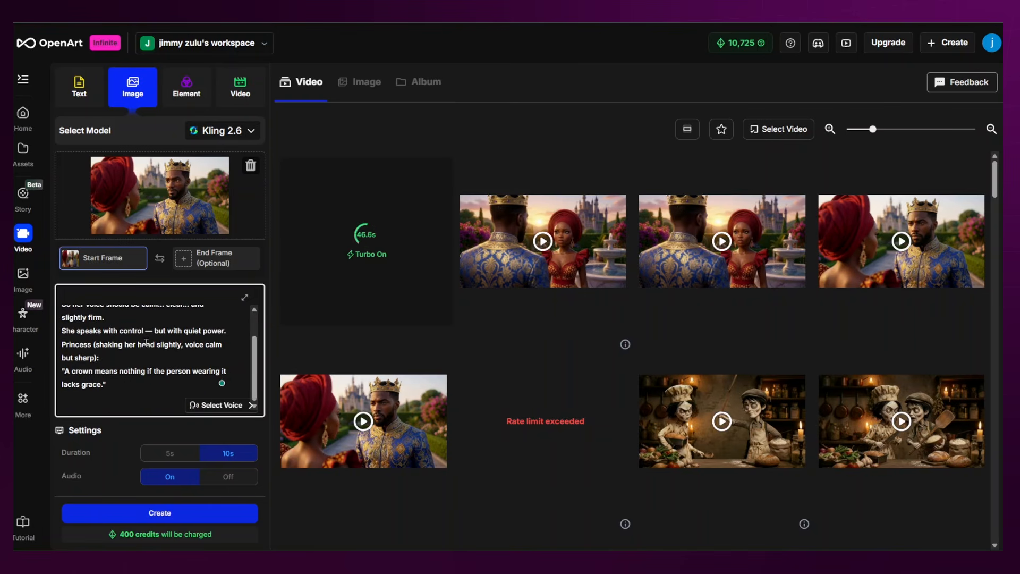
click(250, 165)
drag(223, 200, 169, 198)
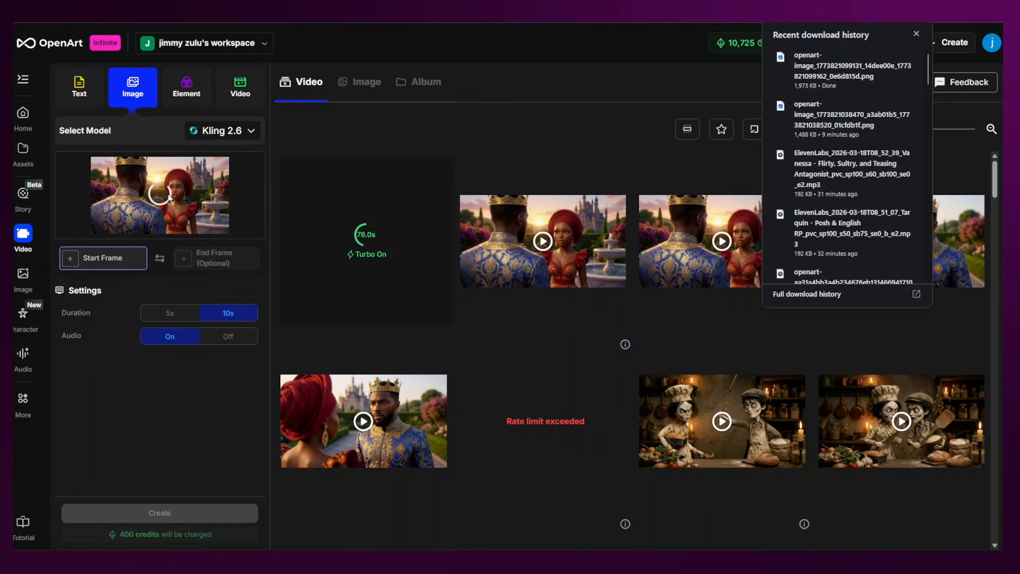
Assign the Princess voice to the prompt and generate the princess's 10s video
click(208, 407)
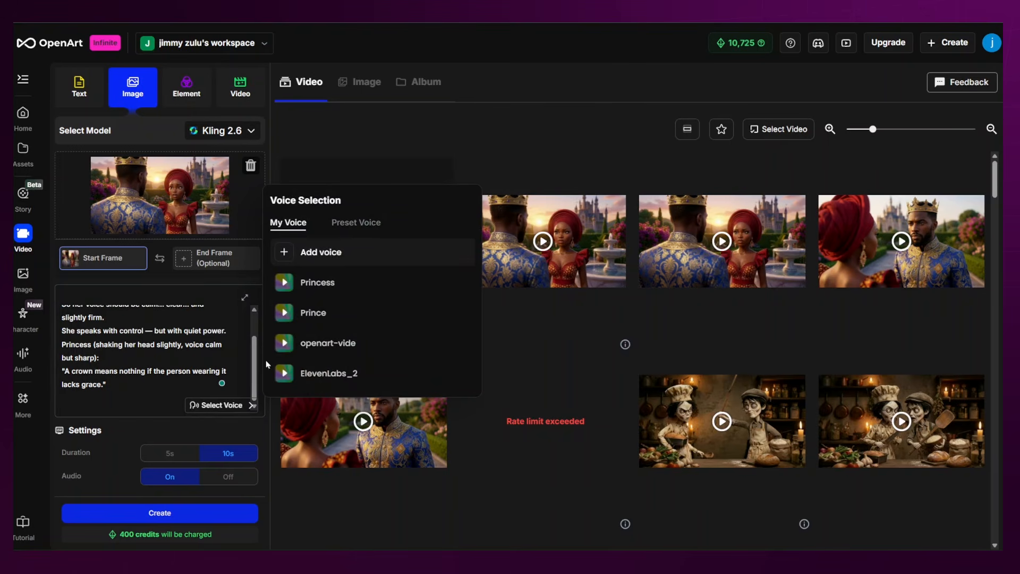
click(315, 286)
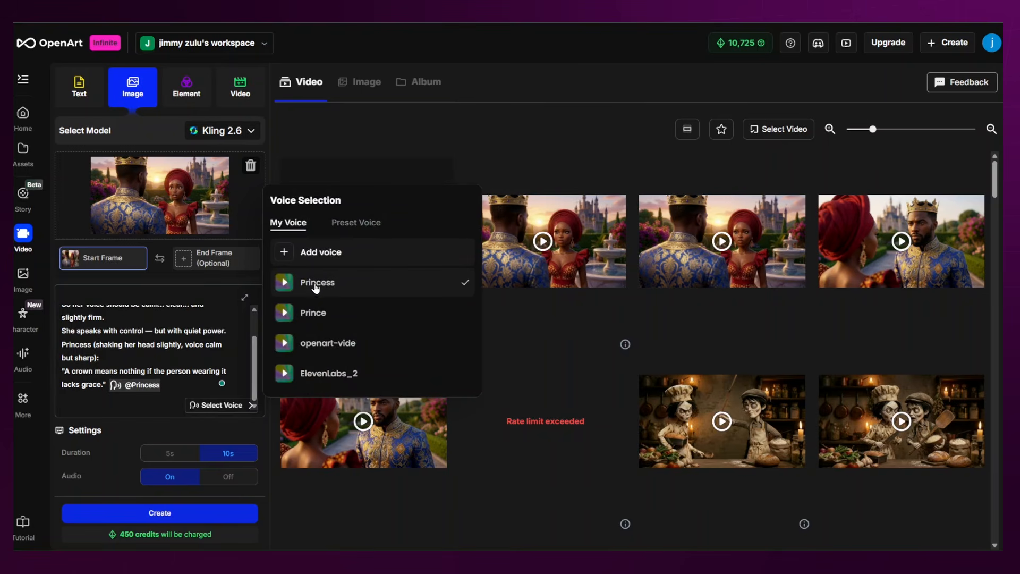
click(192, 520)
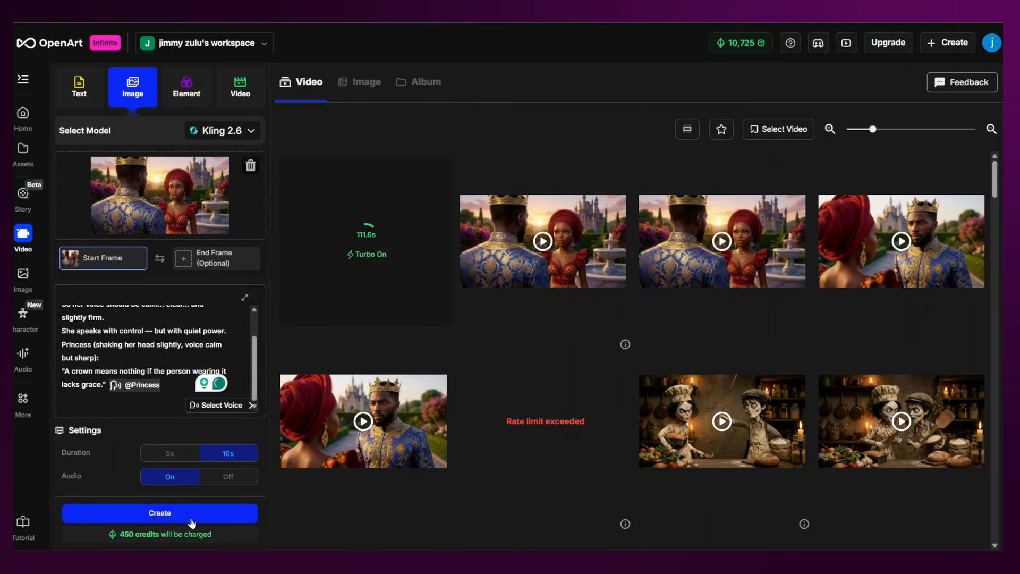
click(193, 521)
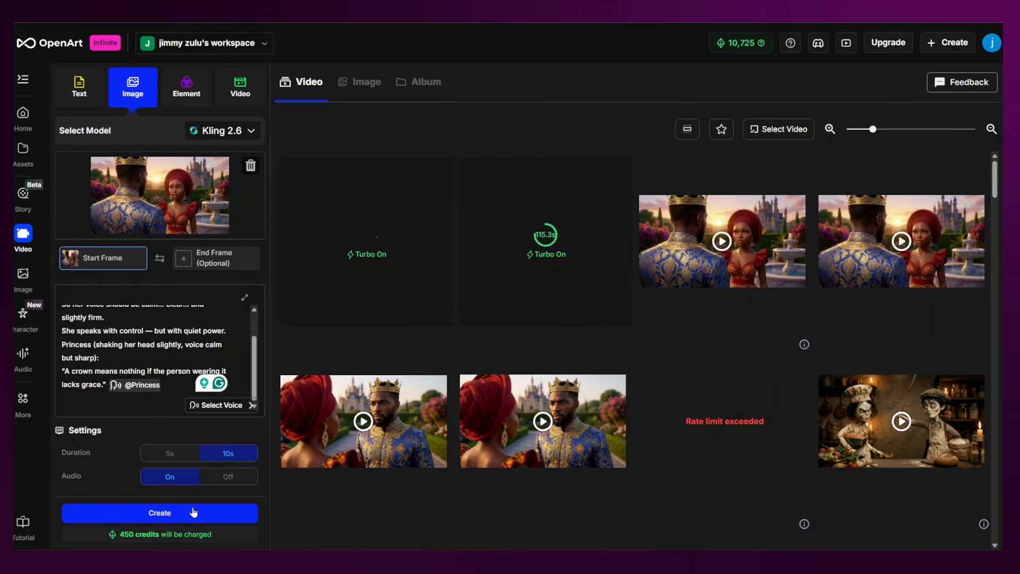